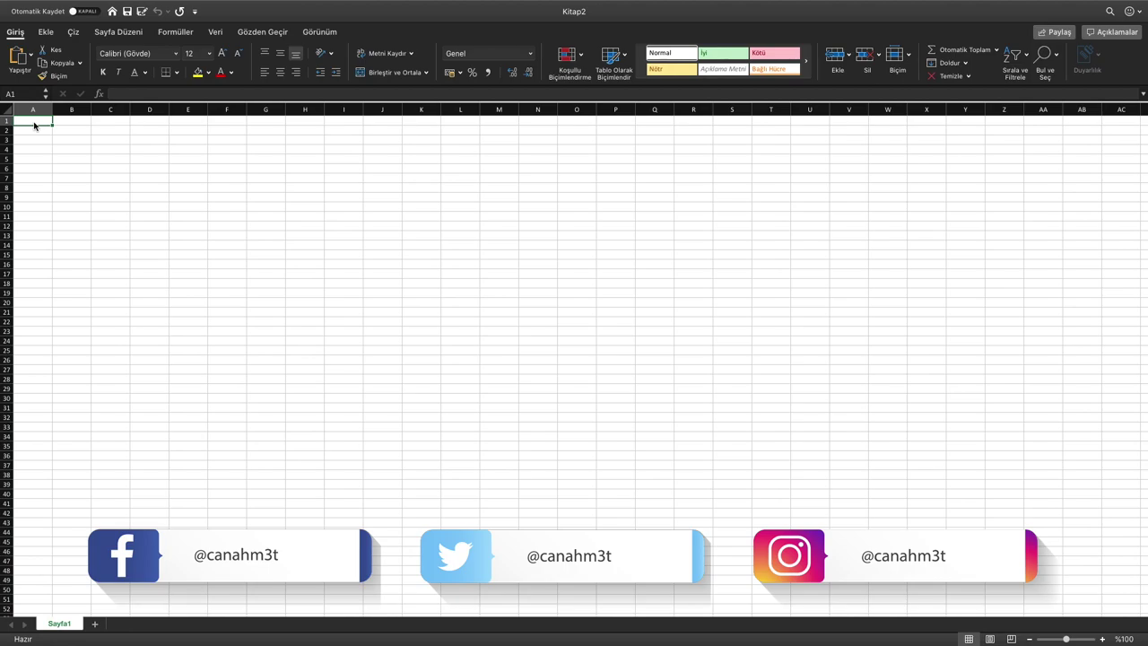
Enter the headers Adı Soyadı, Doğum Tarihi and Doğum Yeri in A1:C1 and auto-fit column B
type("Adı")
type(" Soyadı")
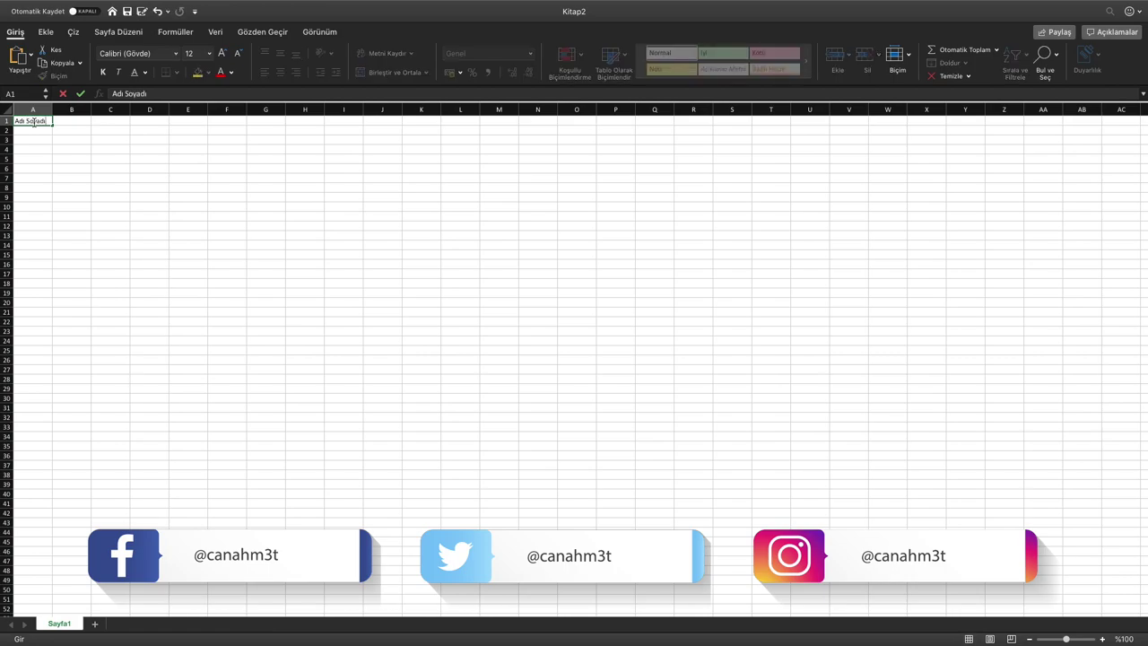
key("Tab")
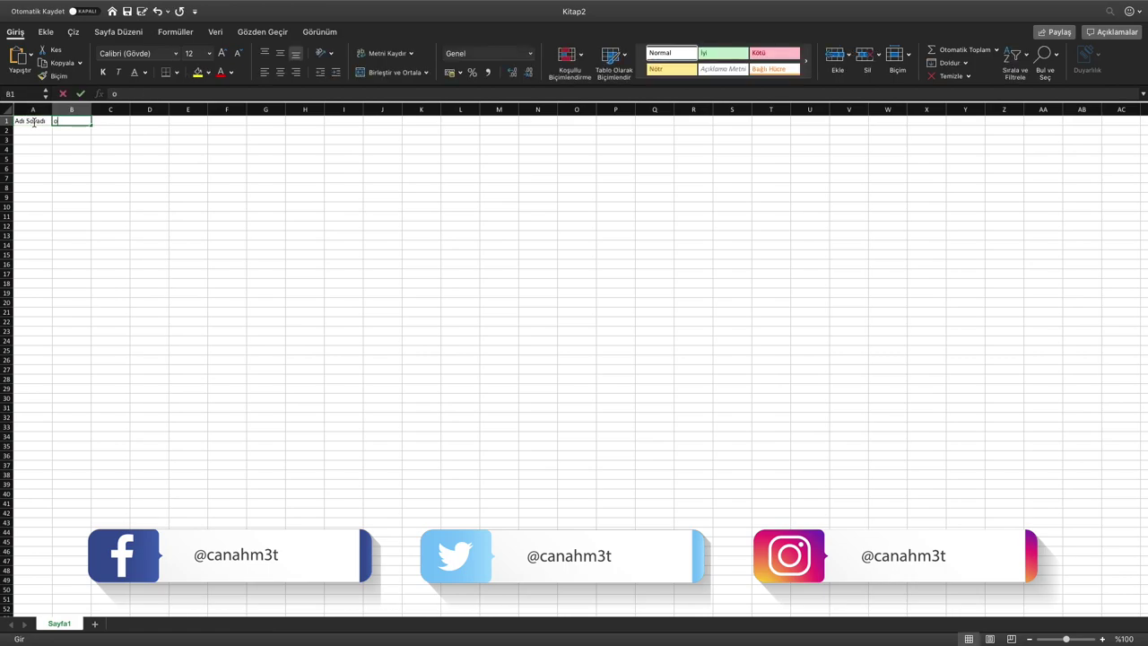
type("Doğum Tarihi")
key("Tab")
type("Doğum ")
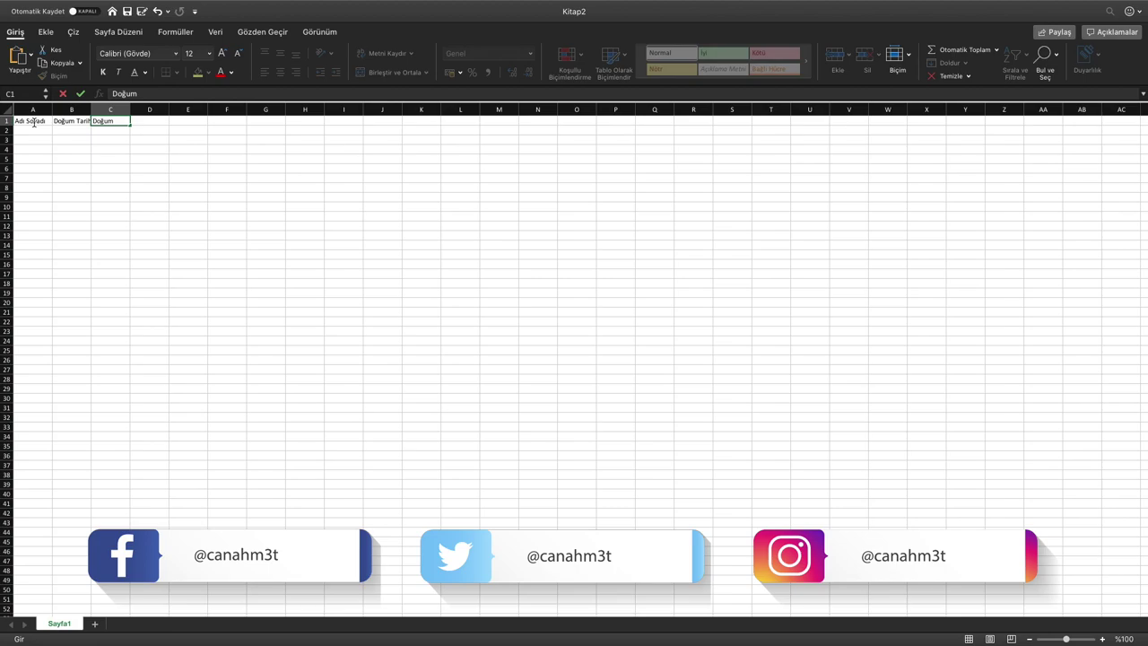
type("Yeri")
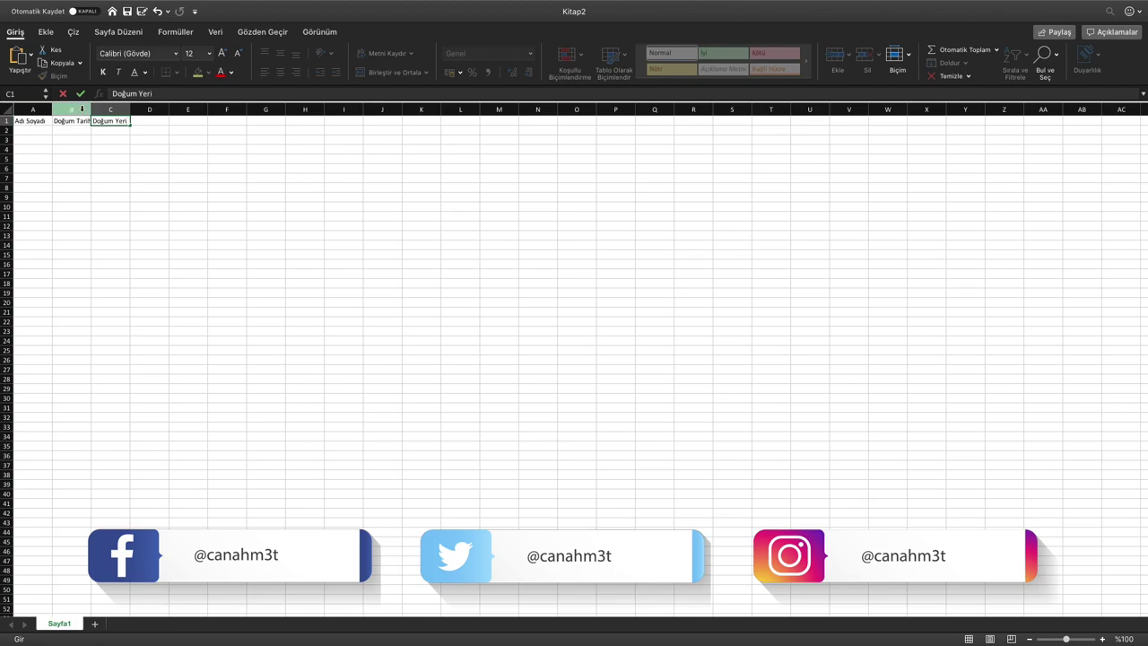
double_click(90, 109)
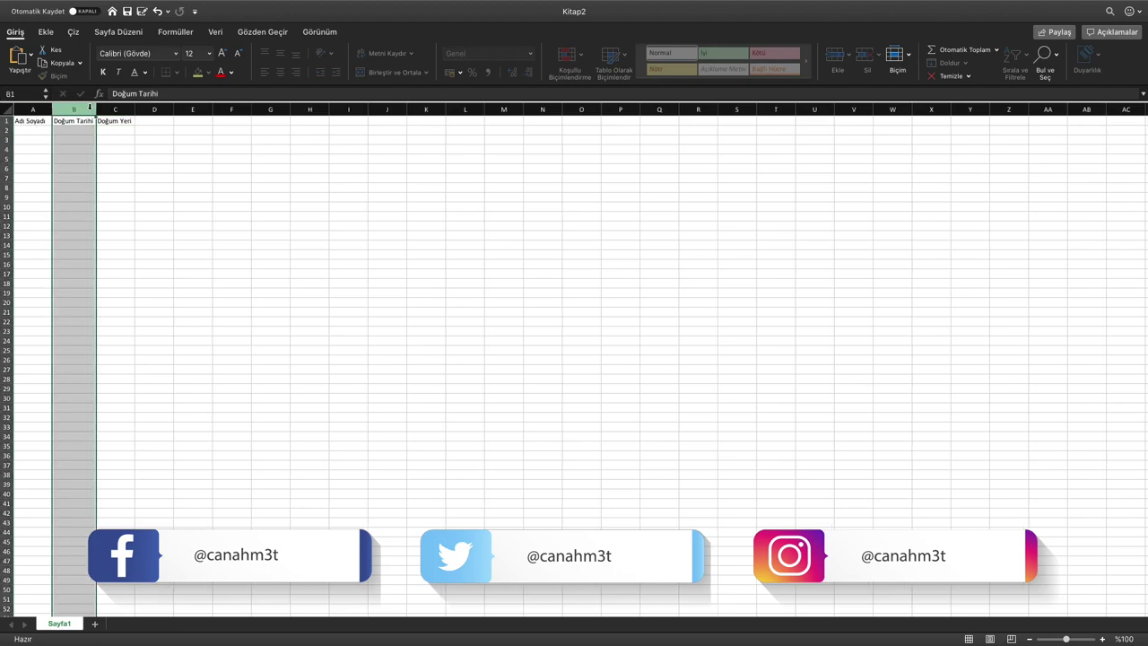
left_click(38, 128)
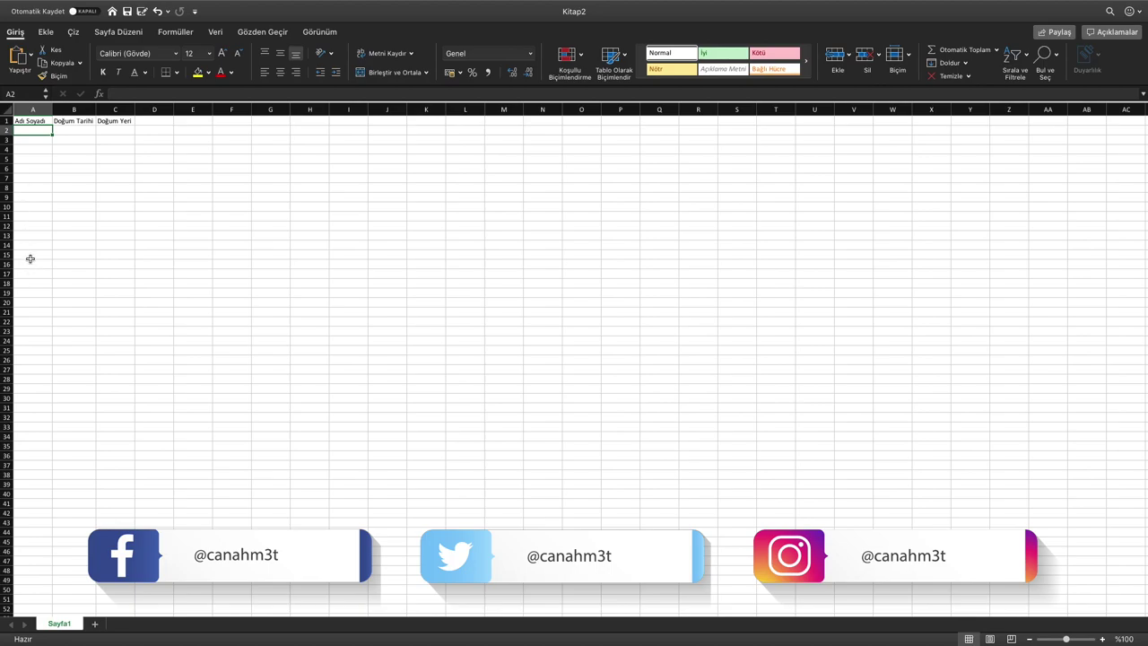
Select A2:A15 and open the Veri Doğrulama dialog from the Veri tab
left_click(29, 253, "shift")
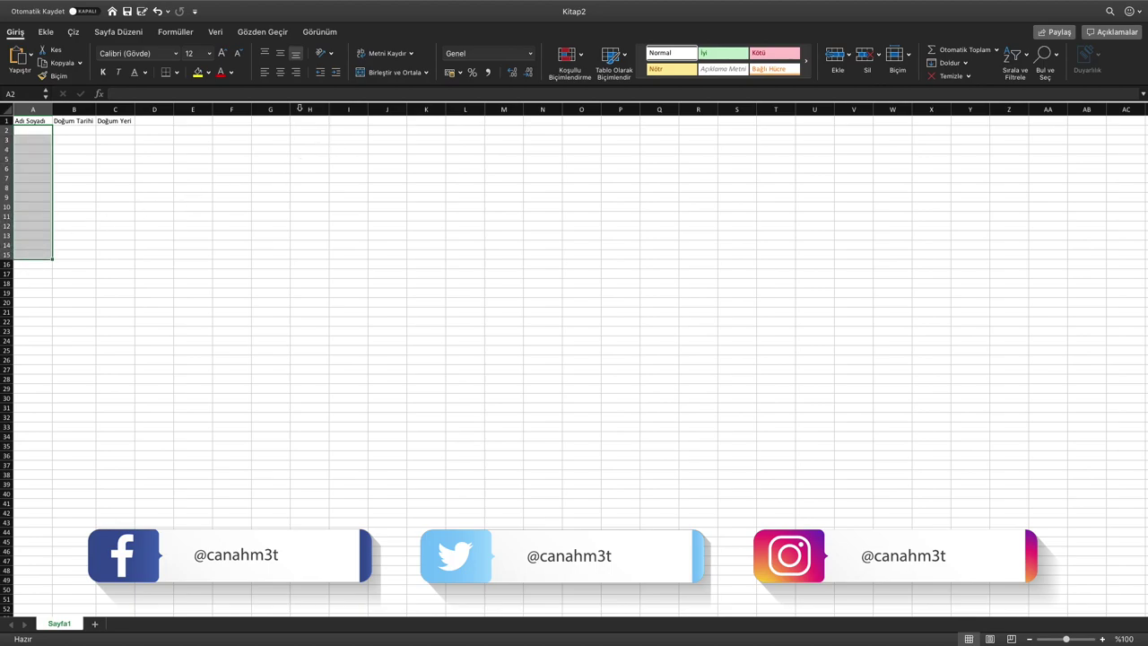
left_click(217, 33)
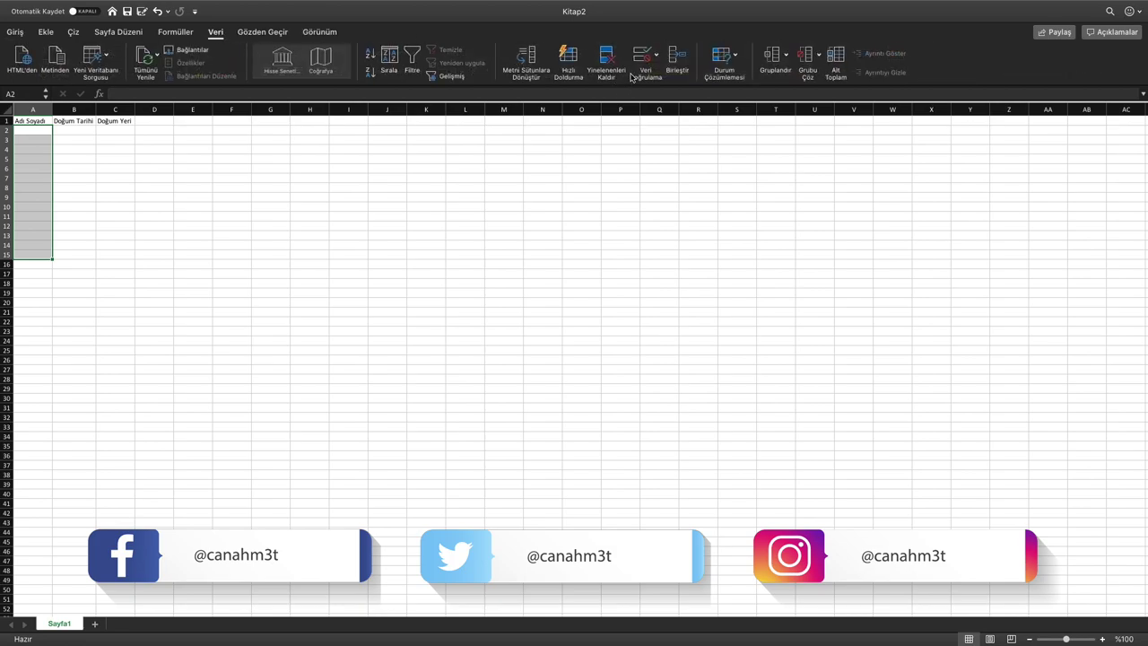
left_click(657, 57)
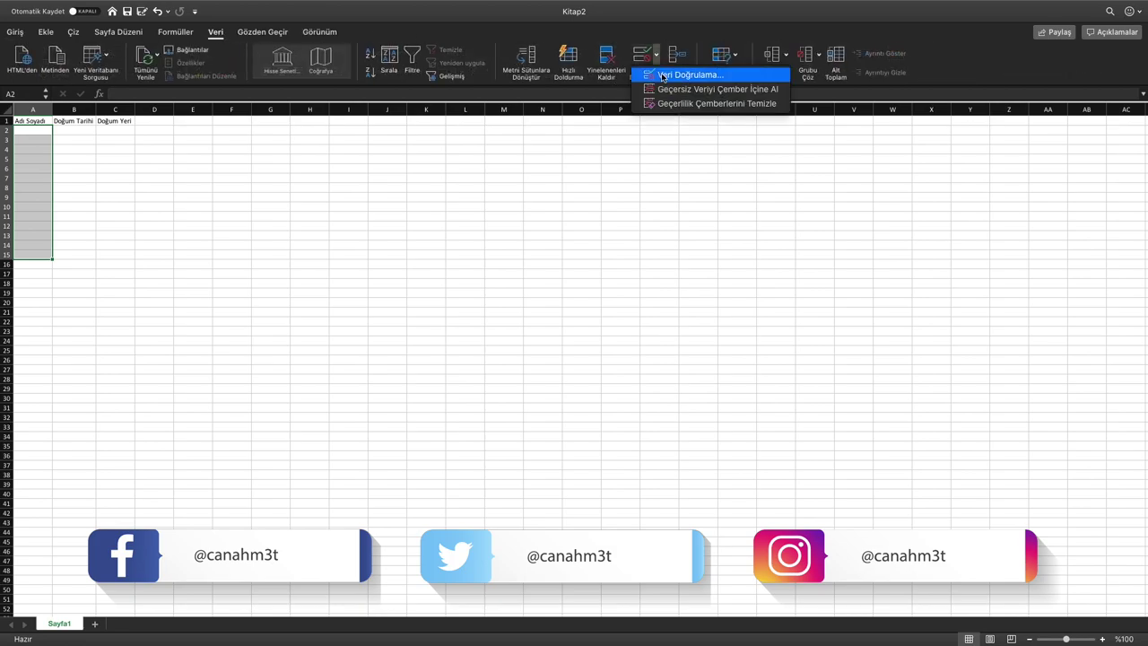
left_click(663, 75)
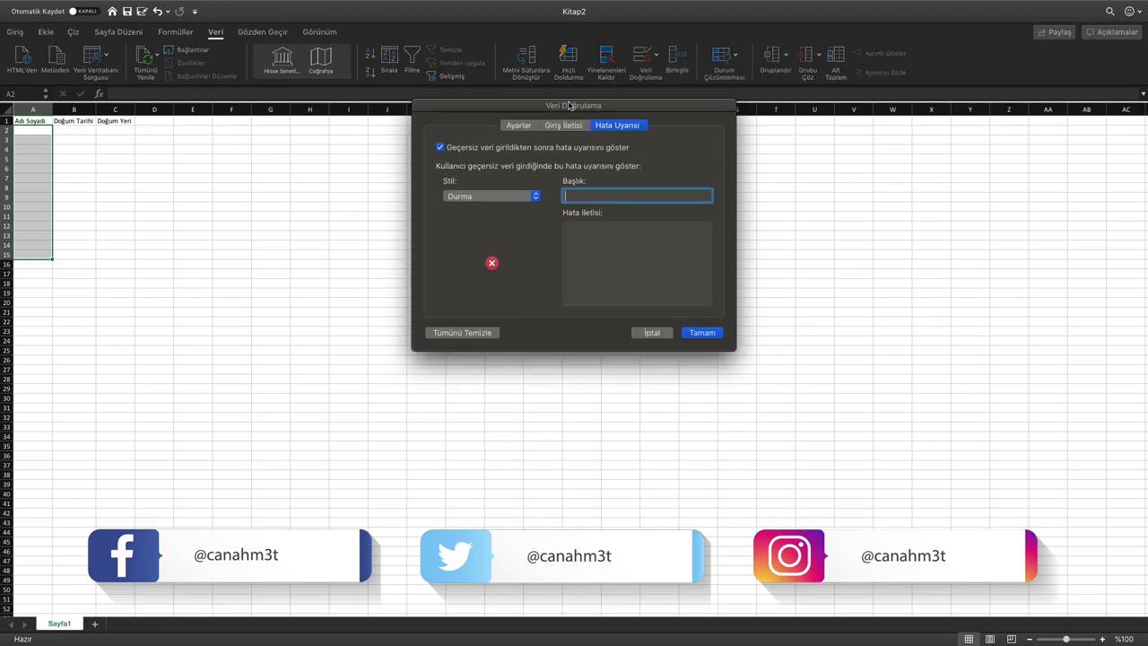
Set the validation to Metin uzunluğu, büyük, with a minimum of 5
left_click(520, 125)
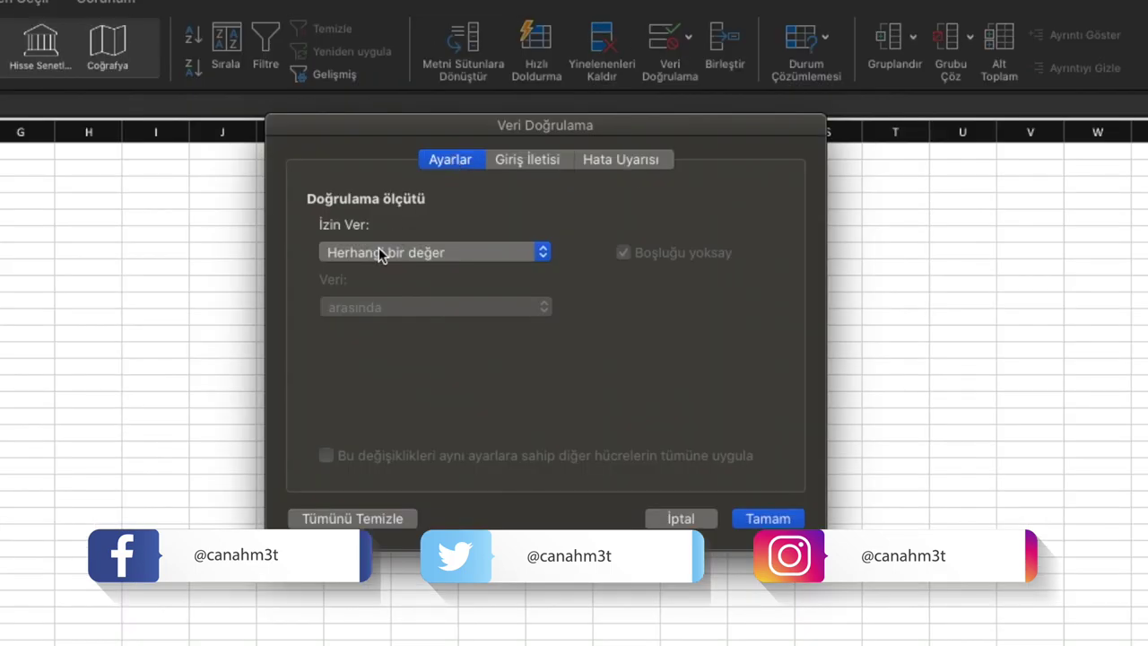
left_click(377, 253)
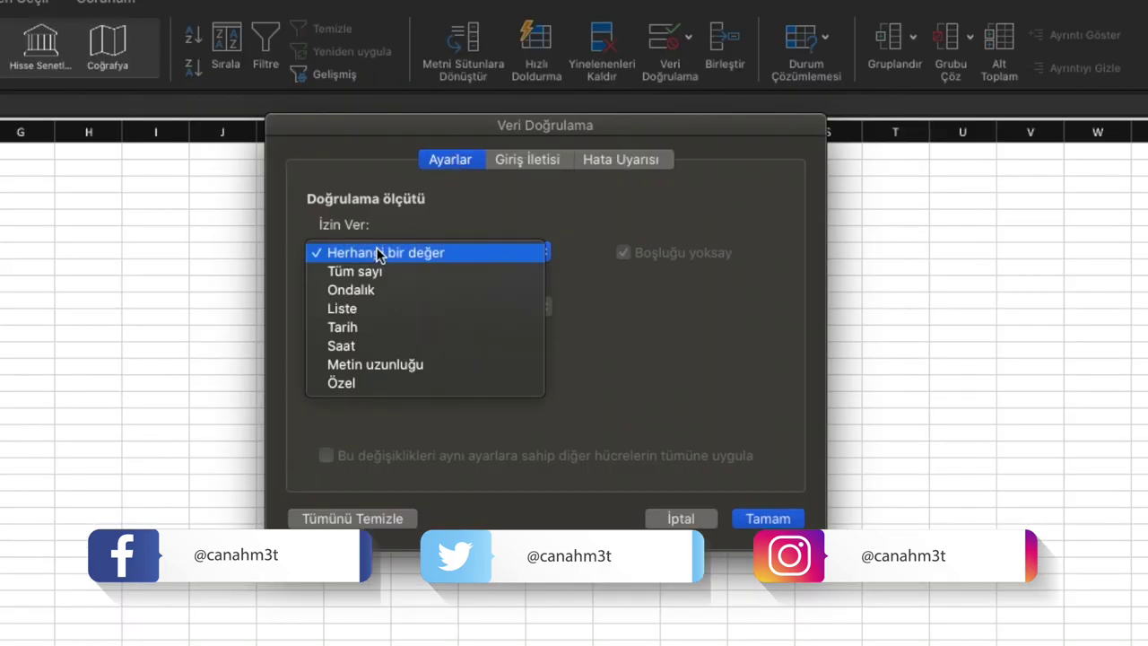
left_click(358, 366)
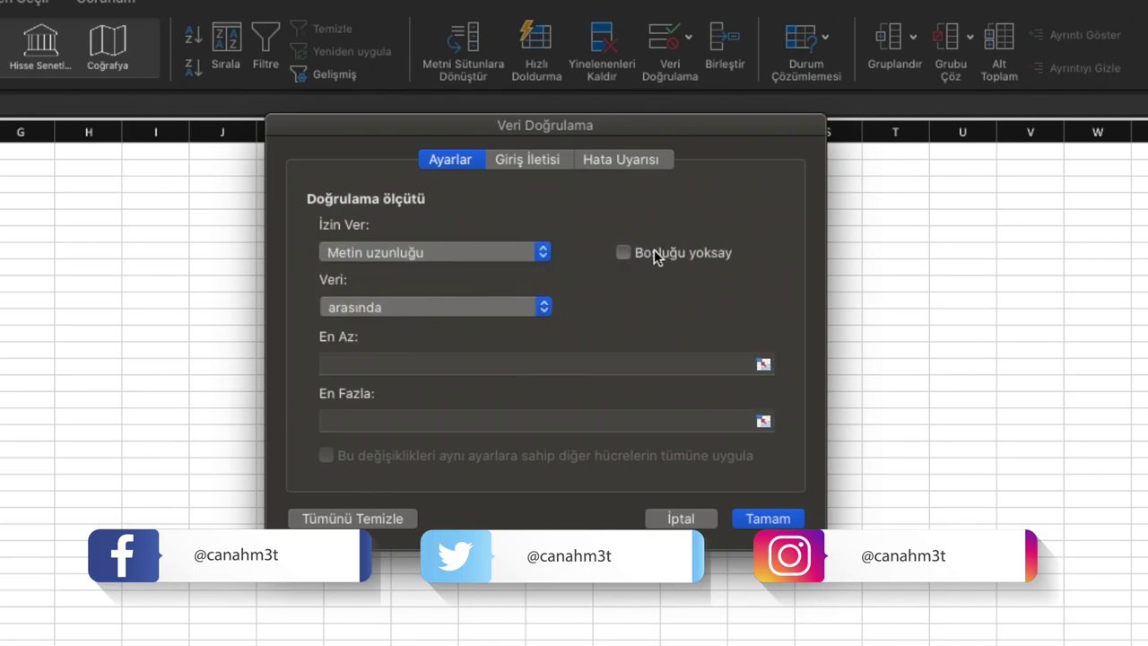
left_click(479, 306)
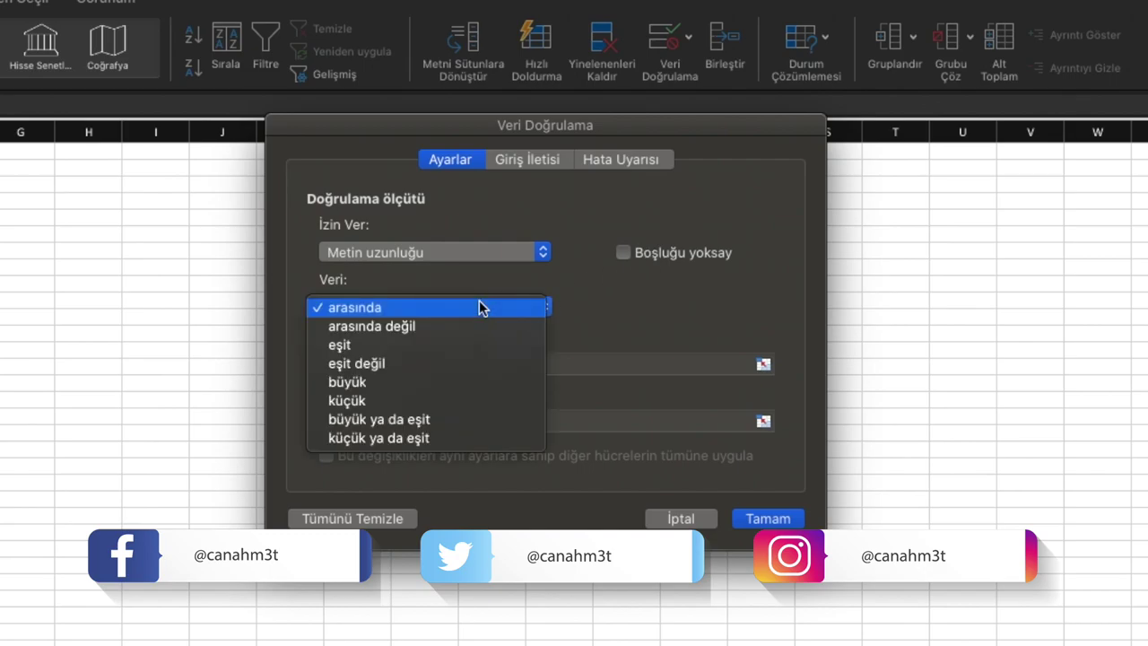
left_click(365, 380)
left_click(408, 362)
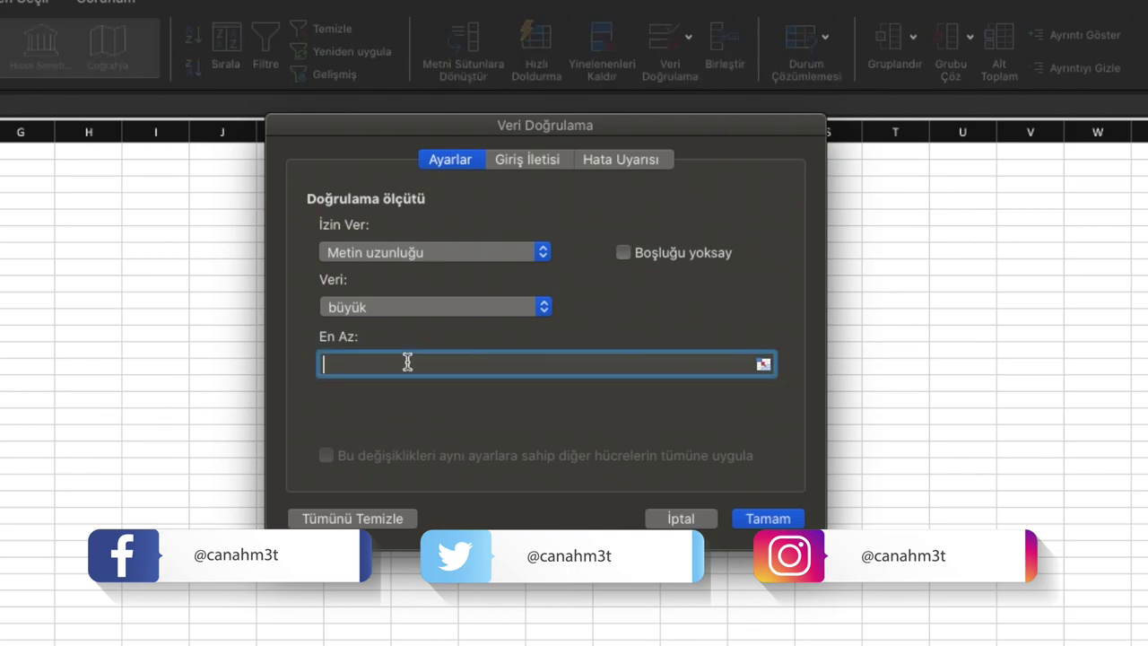
type("5")
left_click(520, 165)
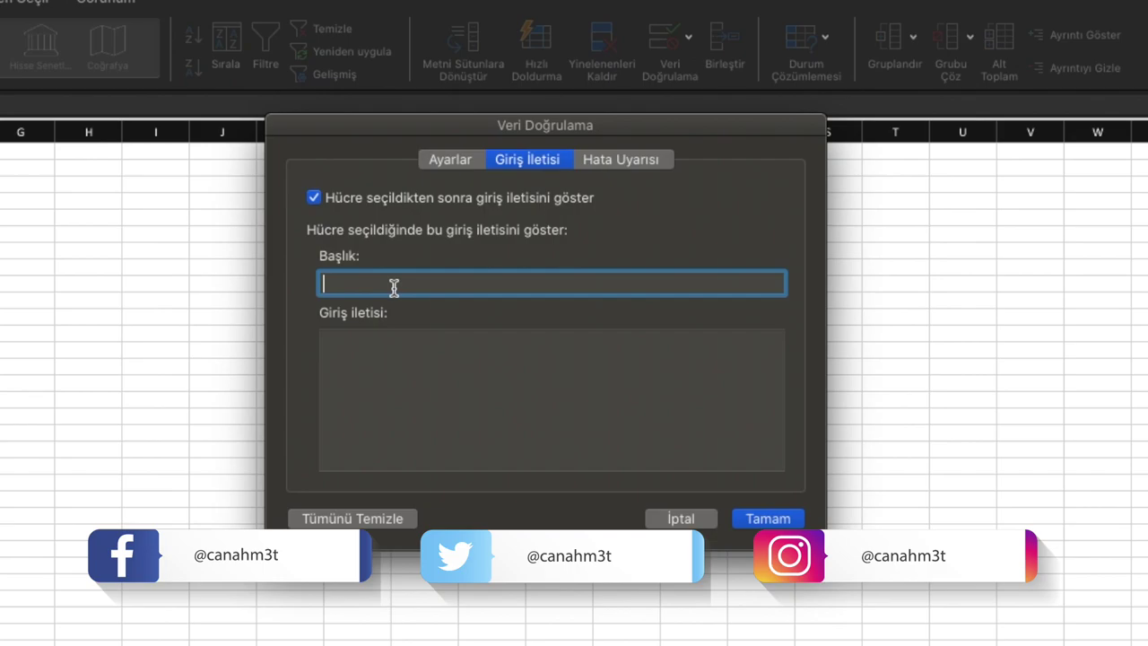
Add the input message 'Adı Soyadı' with 'Lütfen Adı Soyadı bilgisini giriniz. Minimum 5 karakterden oluşmalıdır.'
type("Adı Soyadı")
left_click(439, 343)
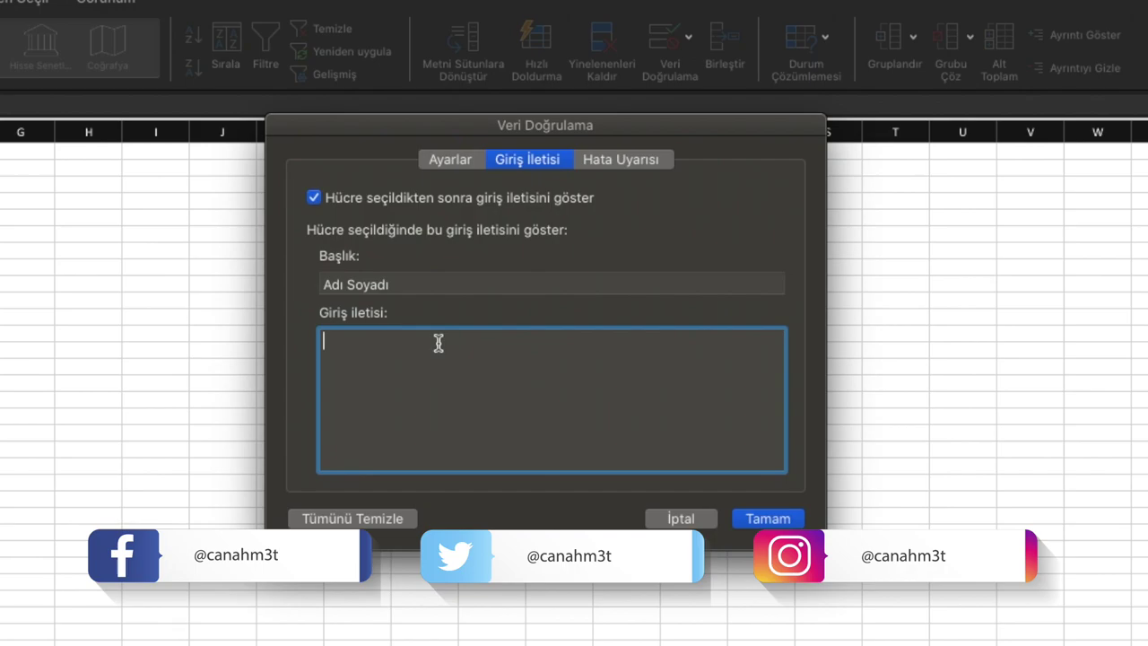
type("Lütfen Adı Soyadı ")
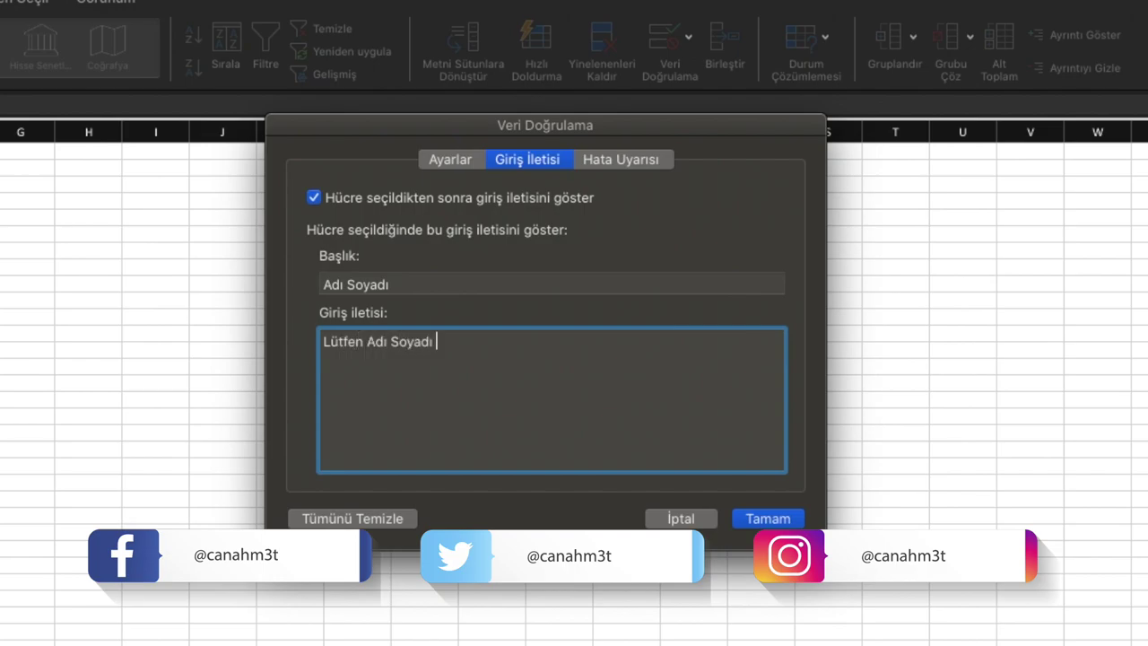
type("bilgisini giriniz. Minimum ")
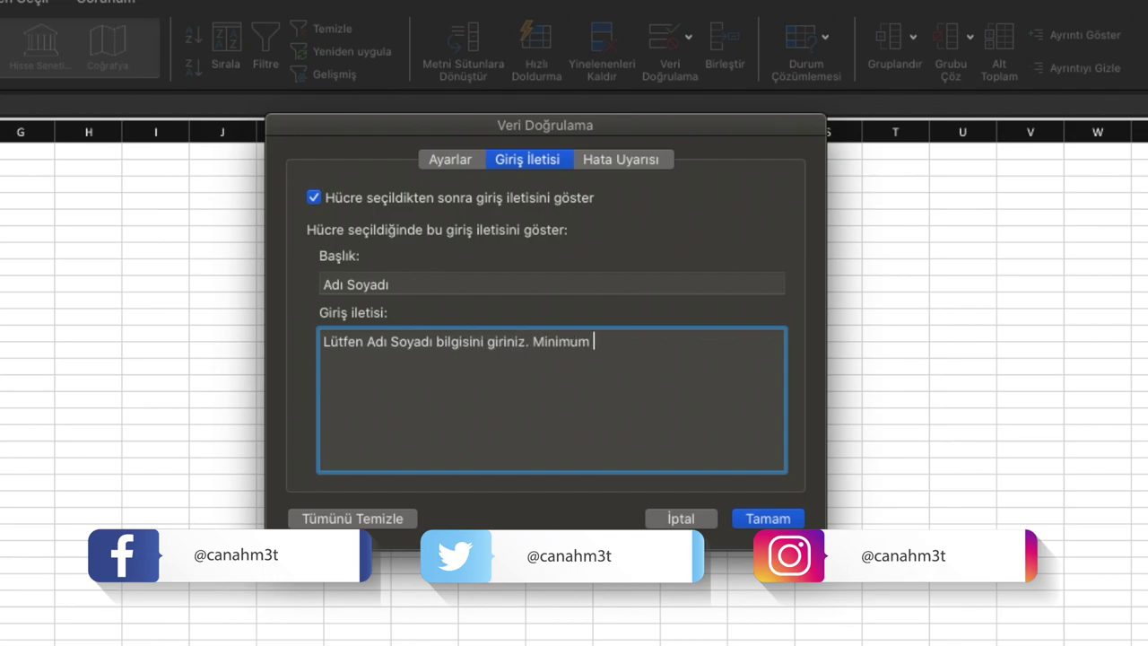
type("5 karakterden oluşmalıdır.")
left_click(626, 162)
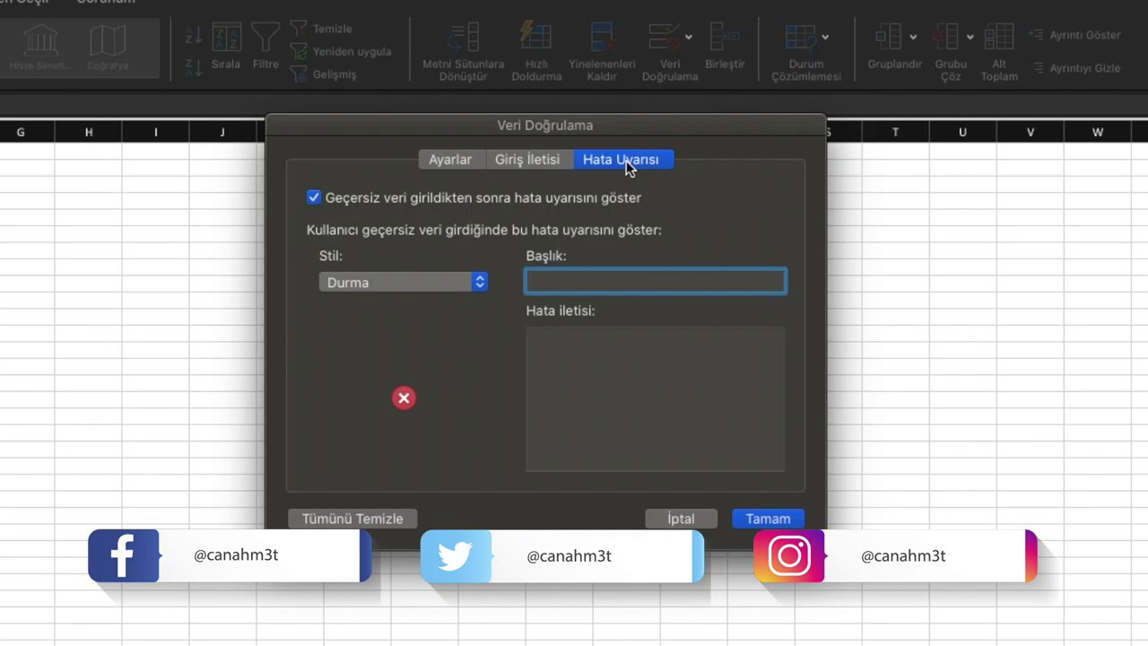
Set an Uyarı-style alert titled 'Dikkat' reading 'Girdiğiniz Adı Soyadı değeri geçersizdir.' and apply it
left_click(369, 287)
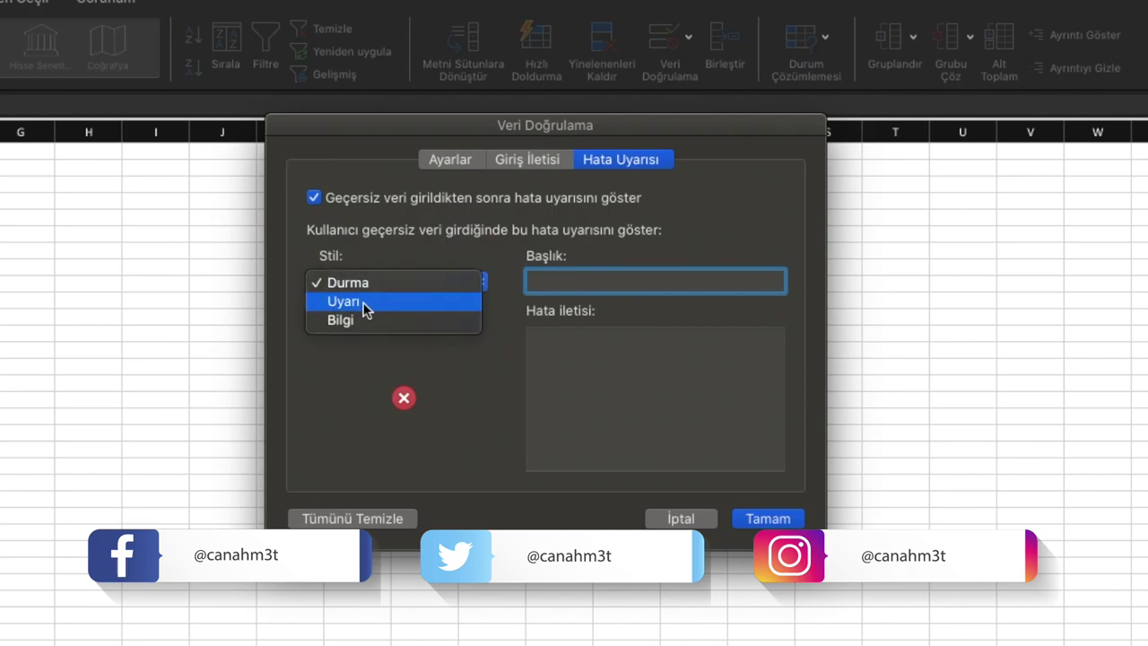
left_click(366, 303)
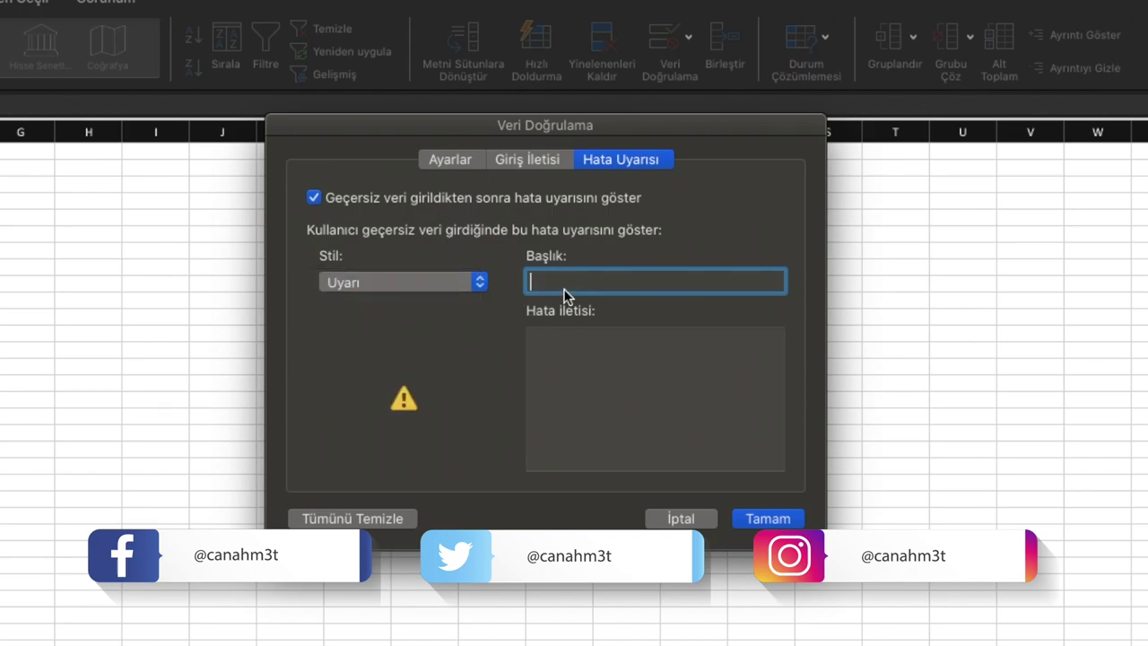
type("Dikkat")
left_click(648, 374)
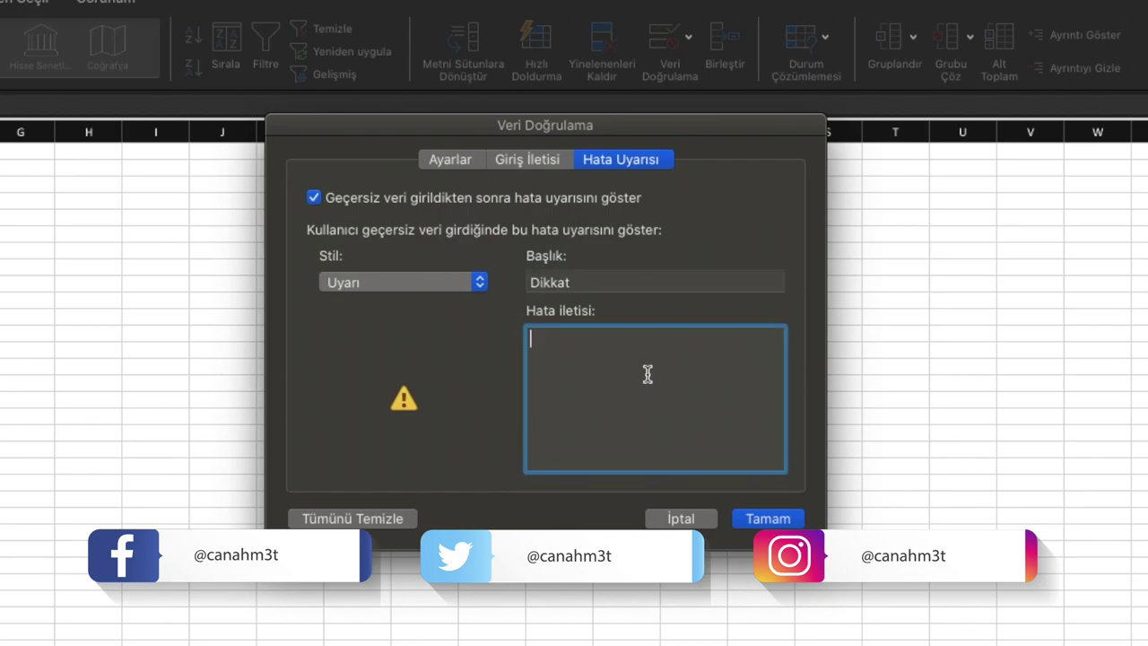
type("Girdiğiniz Adı Soyadı dee")
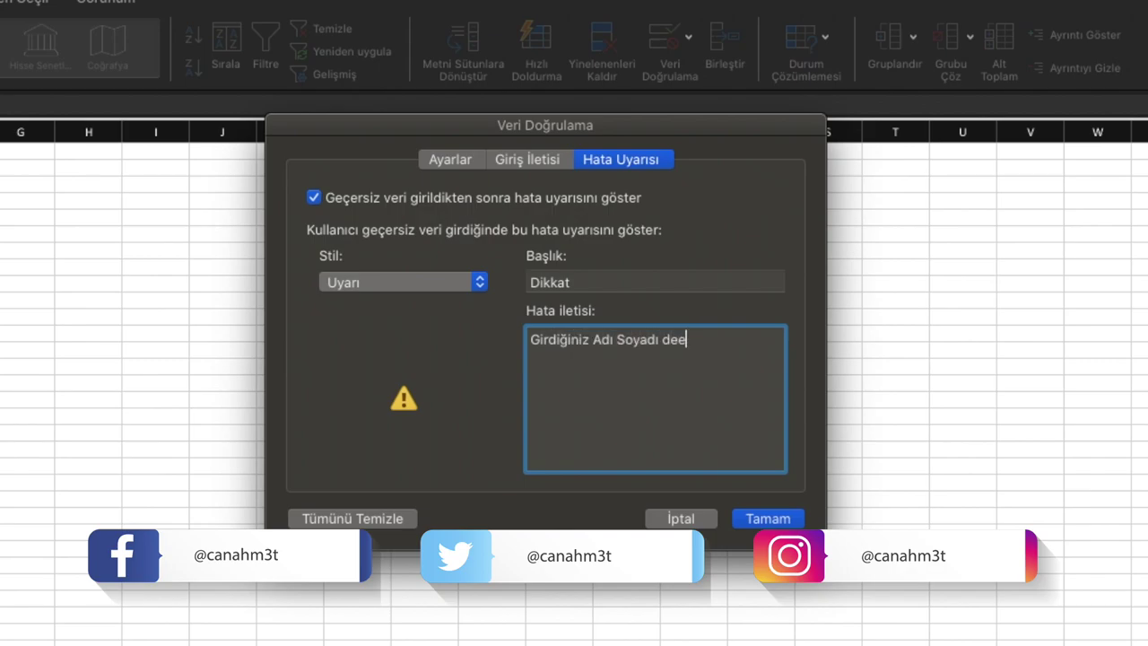
type("ğeri geçersizdir.")
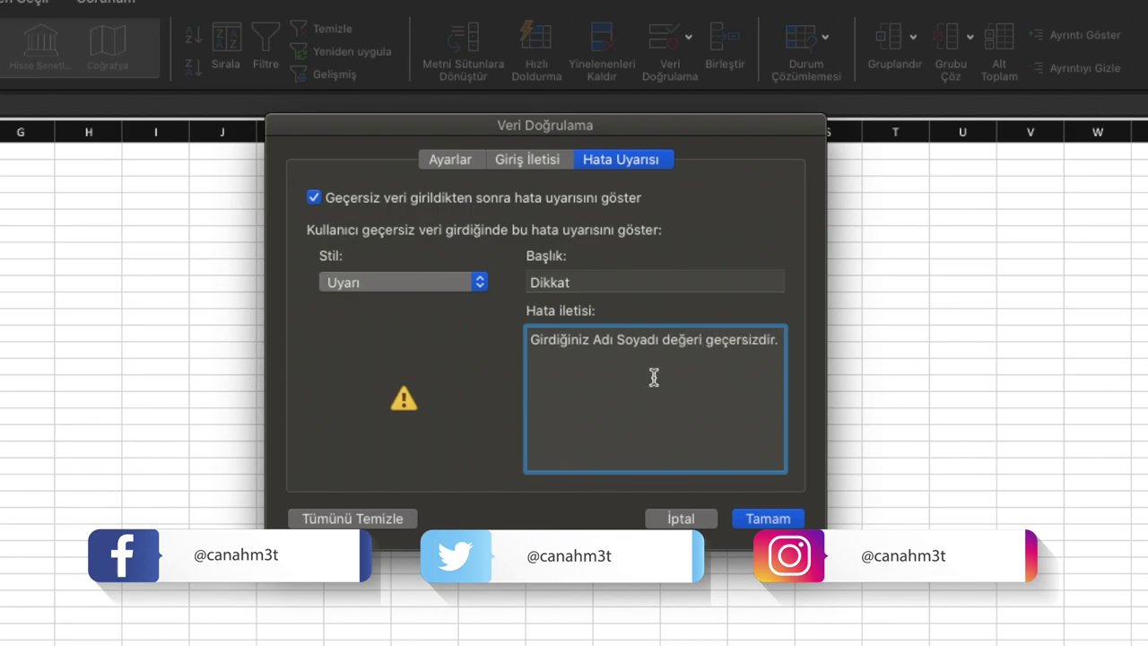
left_click(763, 520)
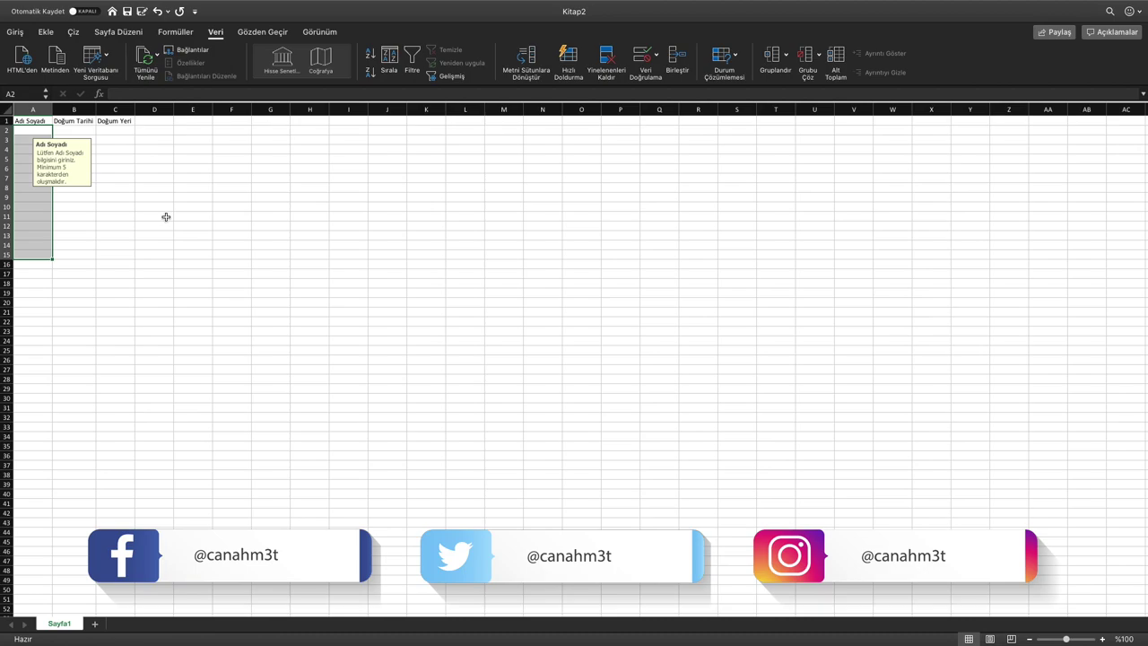
Enter a full name in A2, then enter Abc in A3 and accept the Dikkat warning
left_click(27, 132)
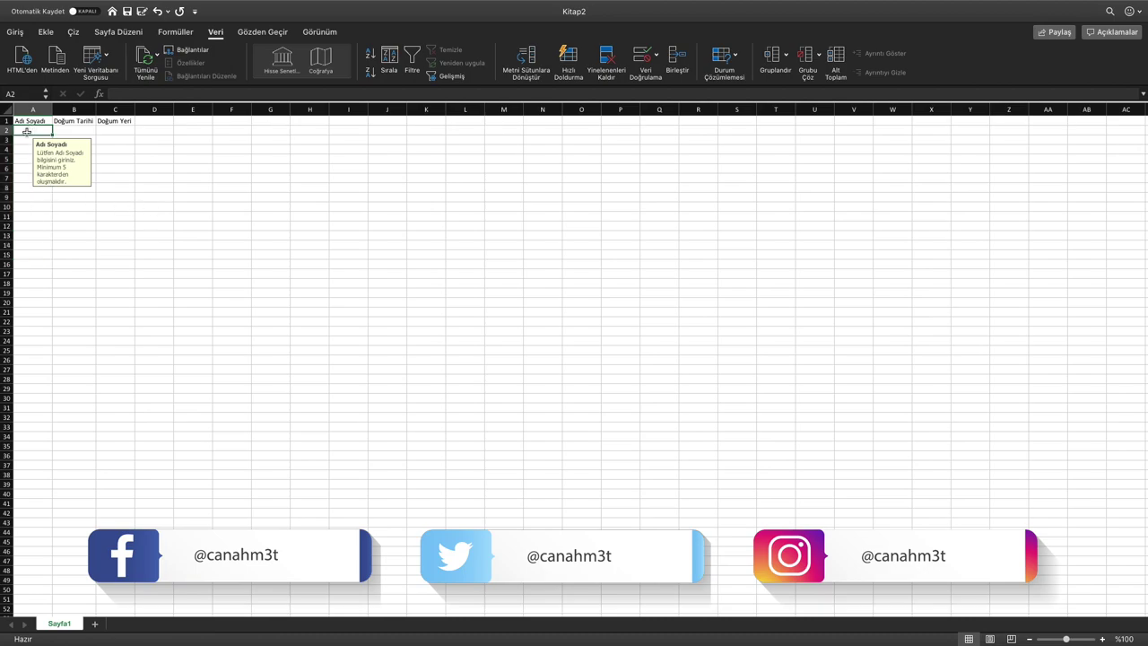
type("Ahmet İş")
type("can")
key("Return")
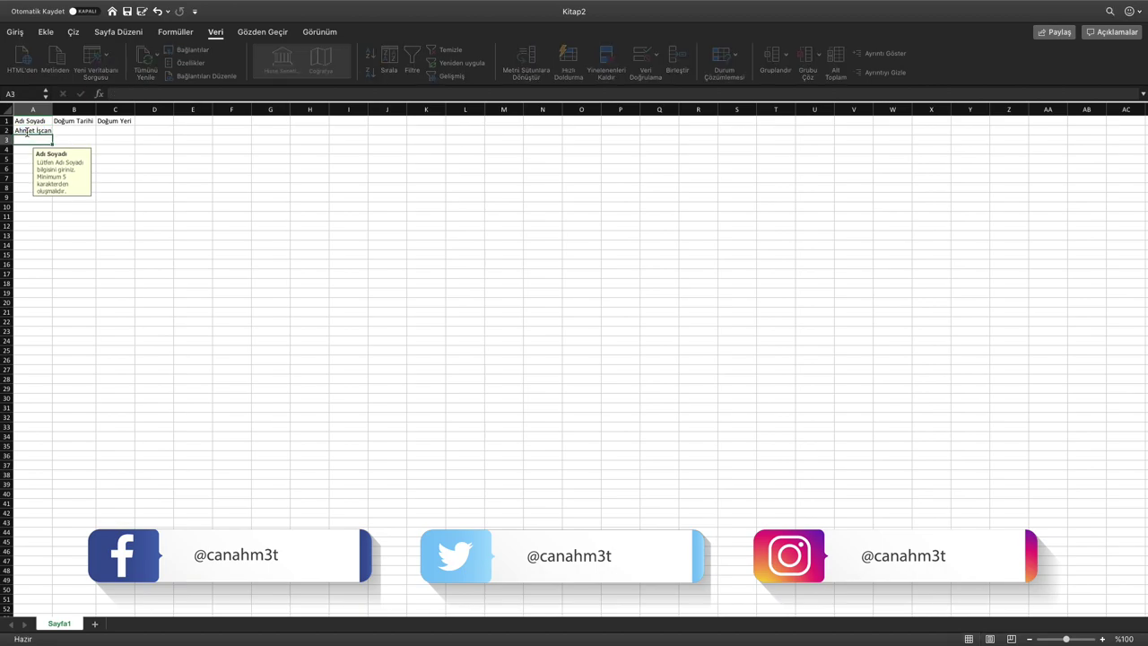
type("Abc")
key("Return")
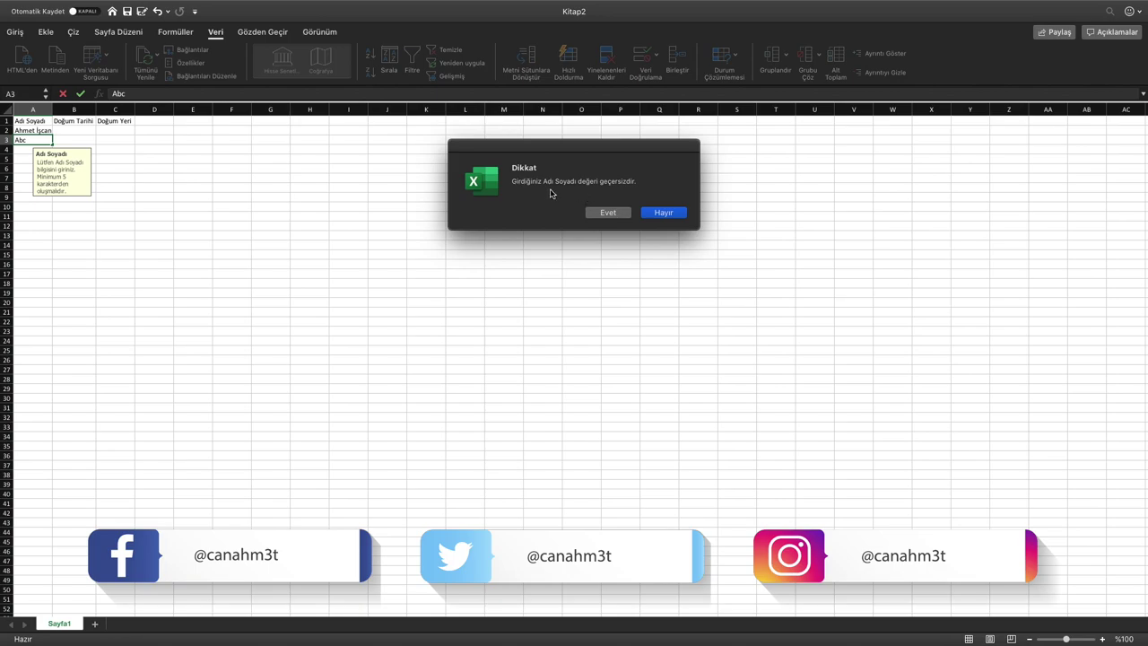
left_click(604, 217)
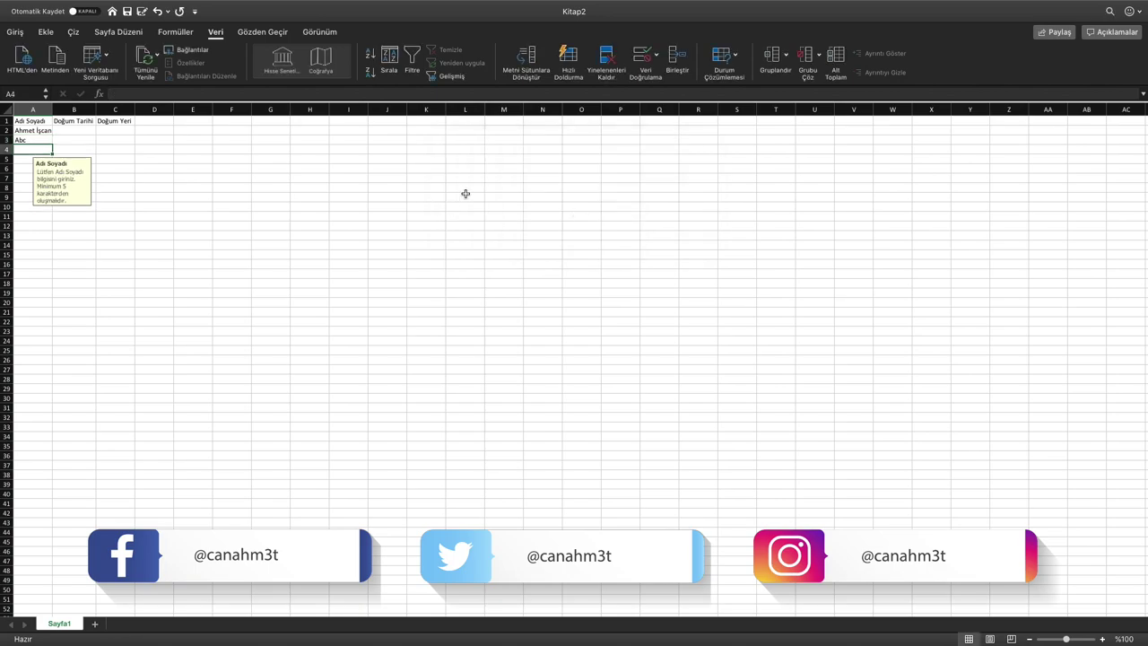
Change the name cells' error alert style from Uyarı to Durma
left_click(655, 64)
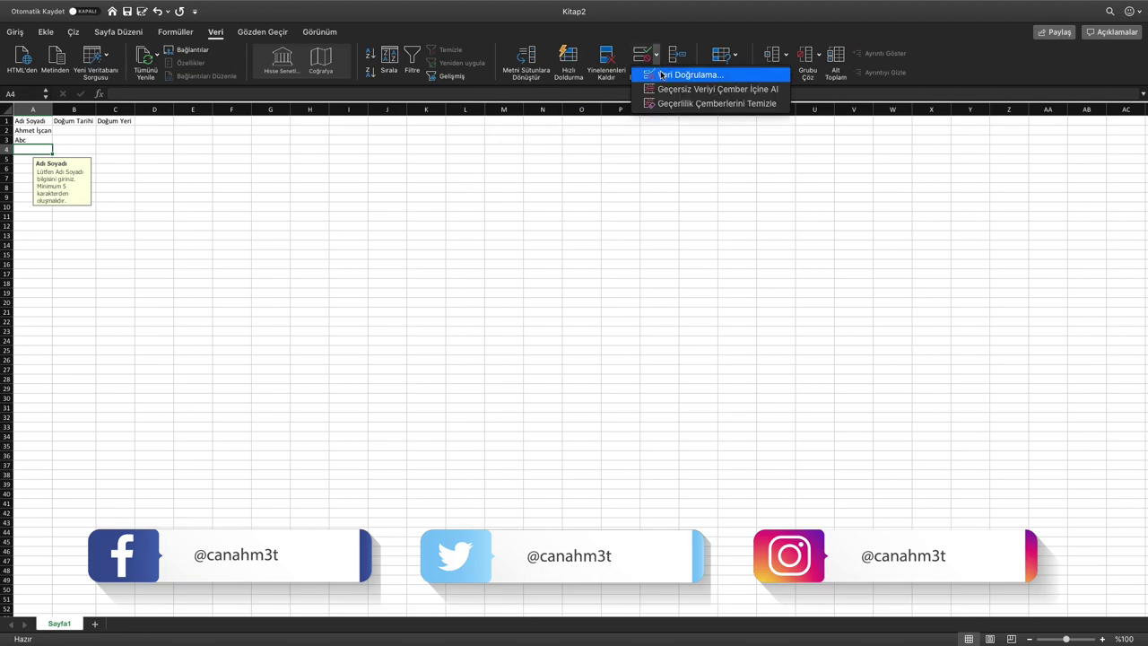
left_click(662, 74)
left_click(476, 200)
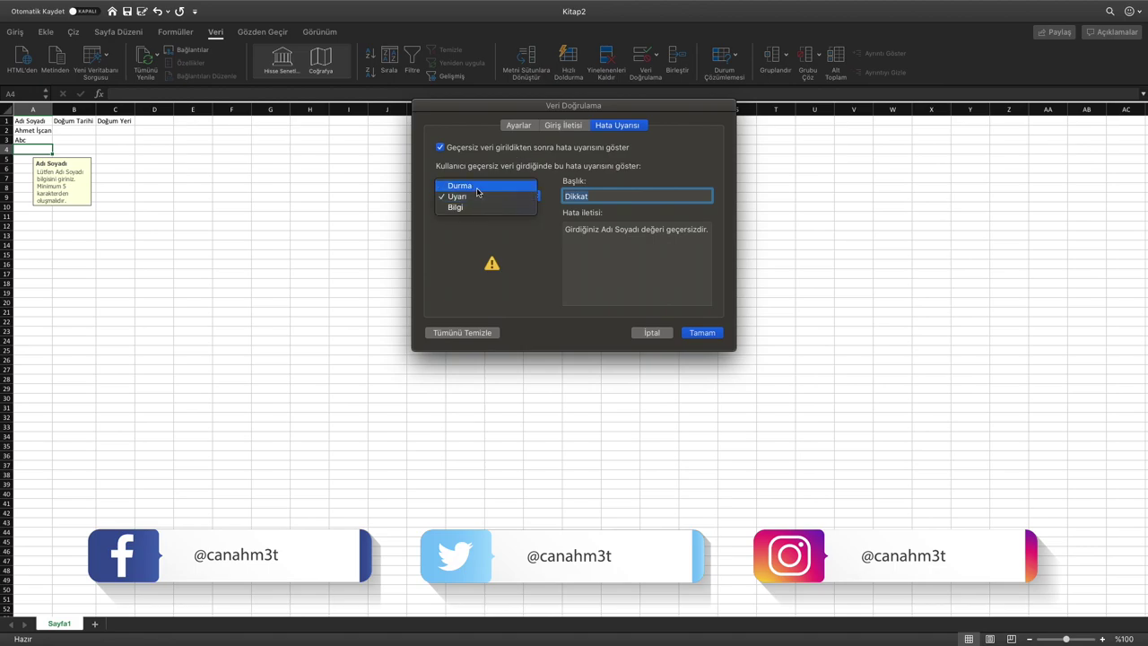
left_click(477, 187)
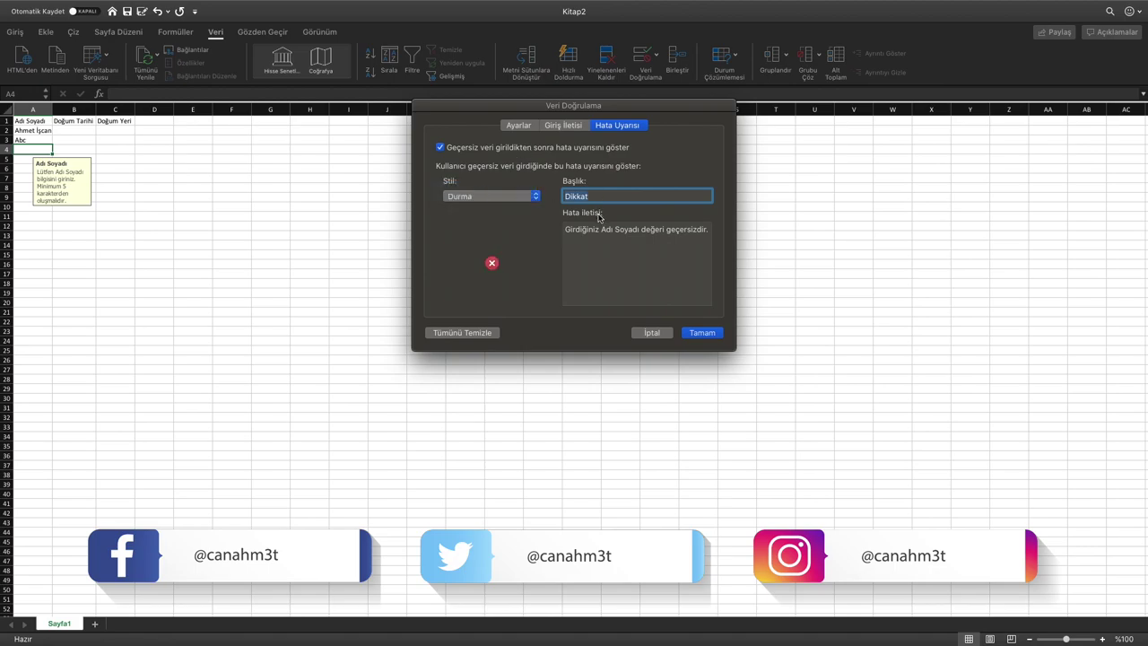
left_click(695, 337)
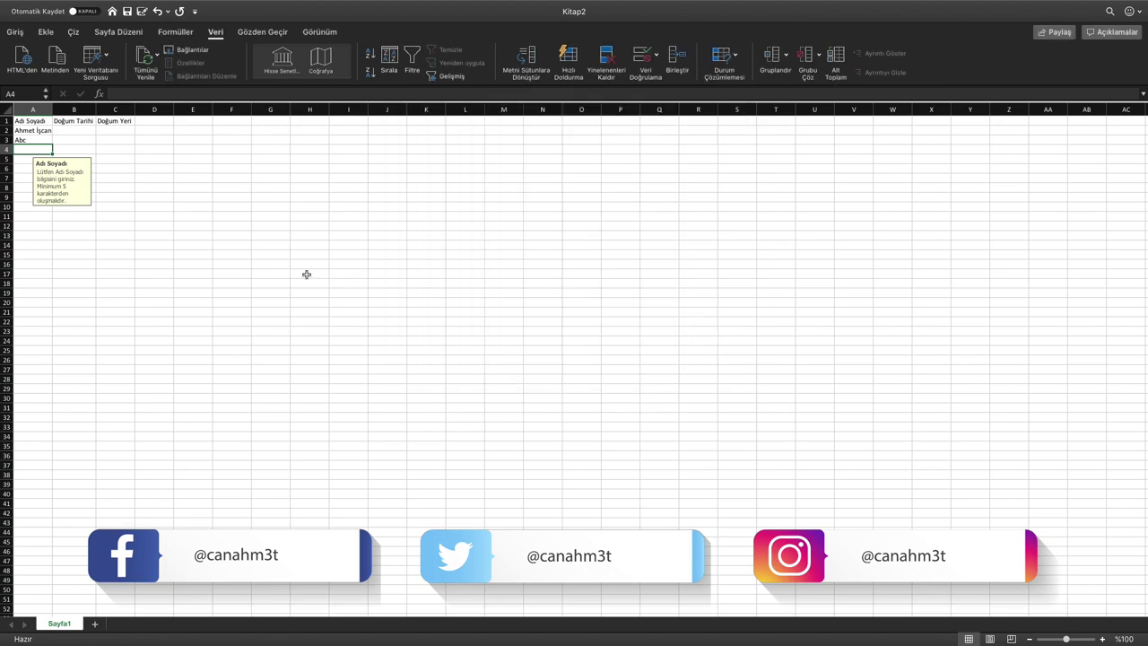
Enter def in A4, retry after the rejection, and correct it to 'def geh'
type("def")
key("Return")
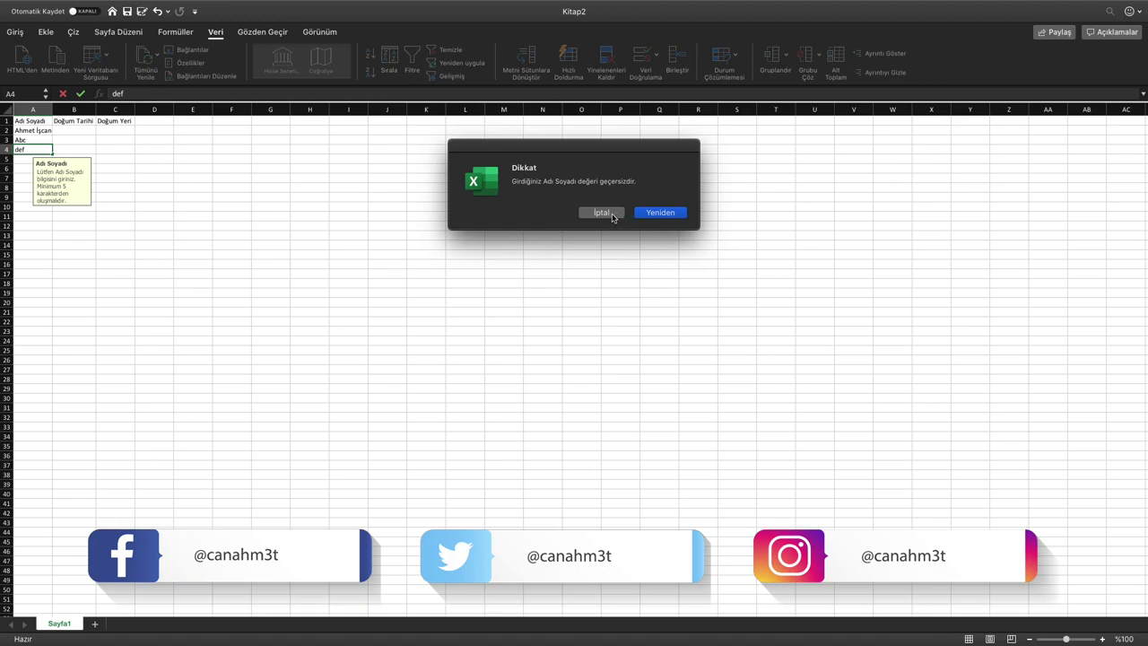
left_click(662, 215)
key("Right")
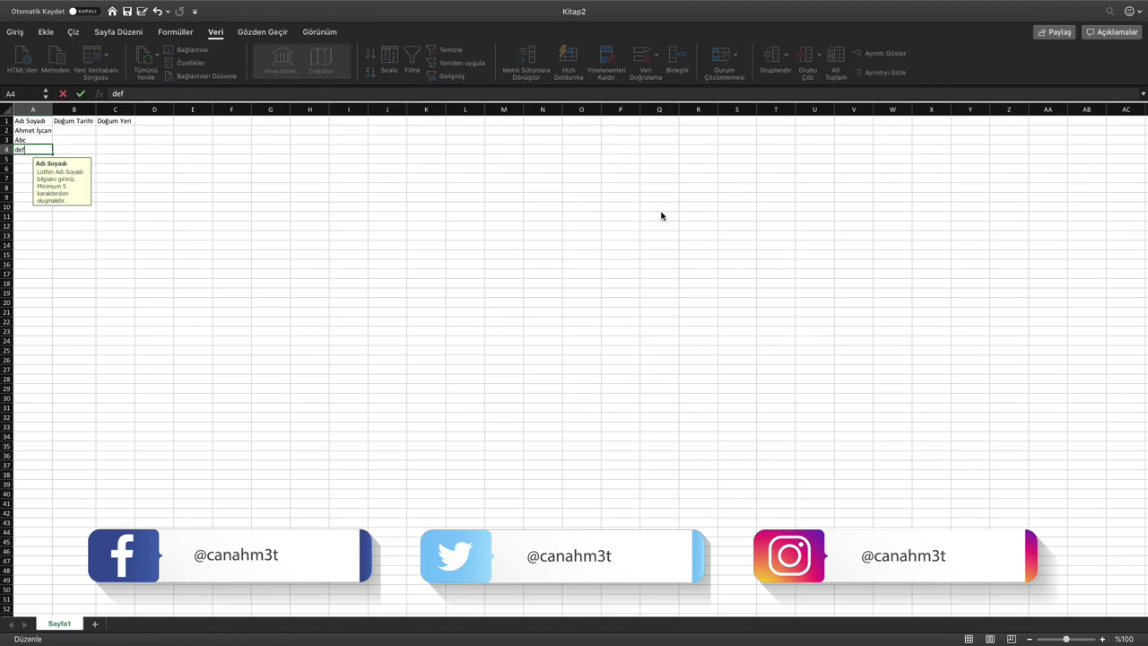
type(" geh")
key("Return")
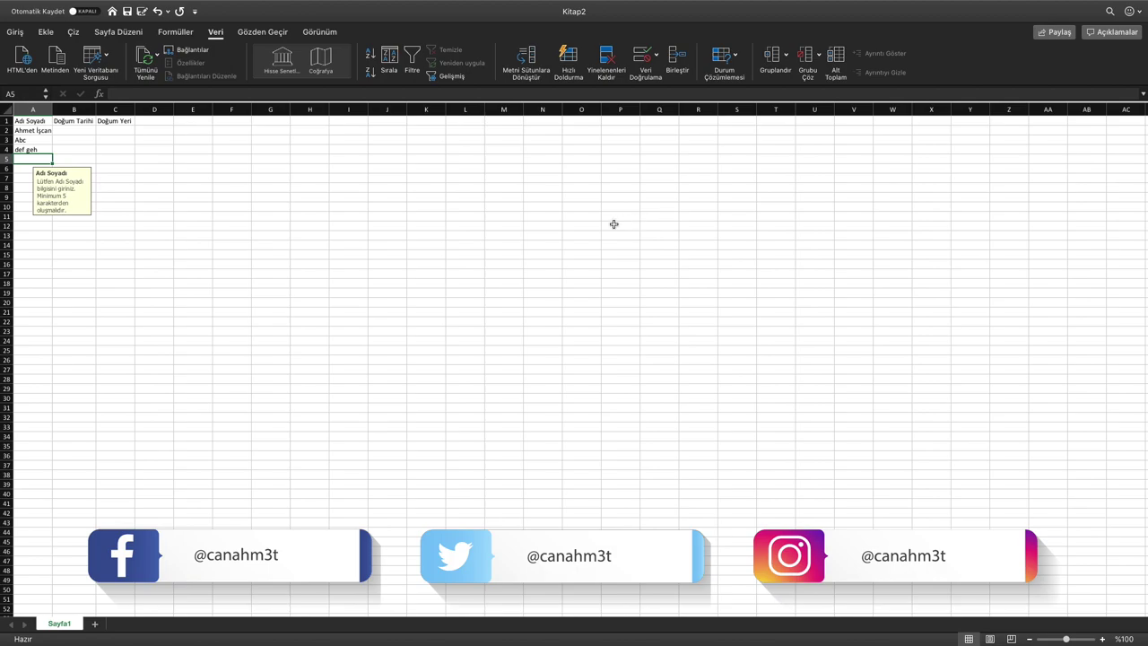
left_click(68, 132)
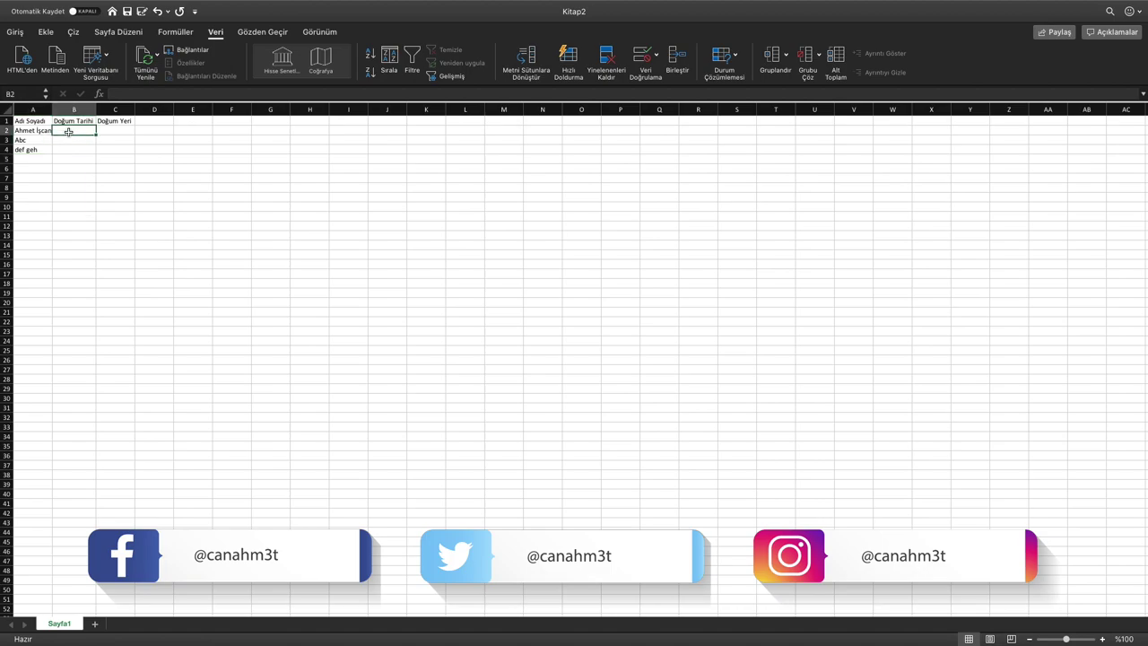
Select B2:B15 and open the Veri Doğrulama dialog
left_click(78, 256, "shift")
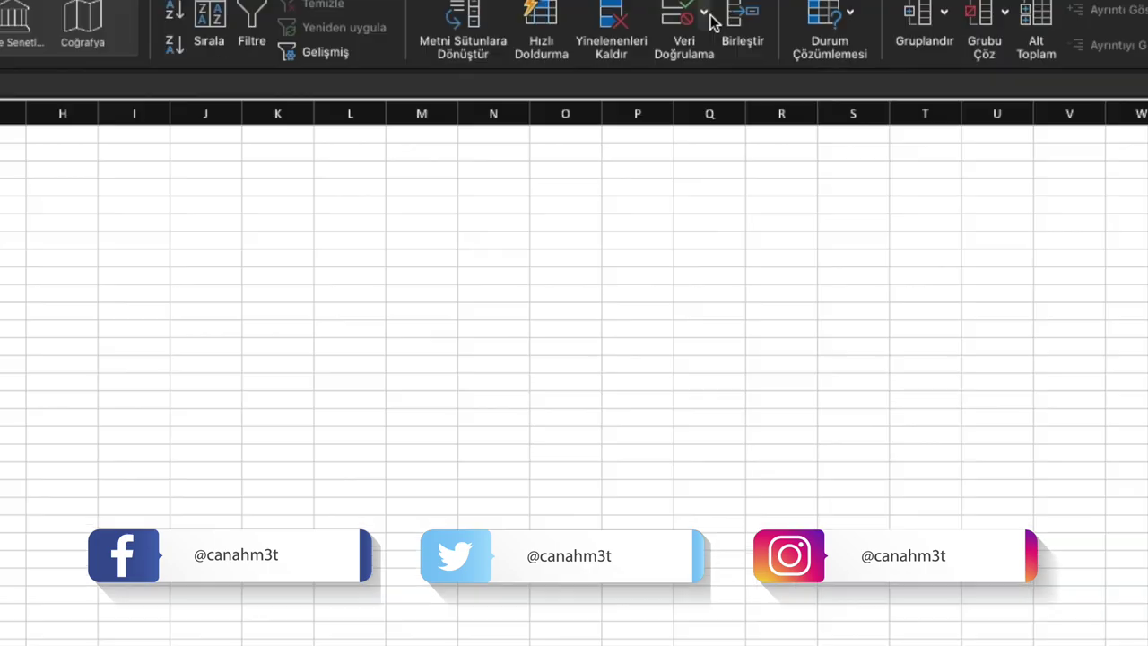
left_click(707, 16)
left_click(712, 51)
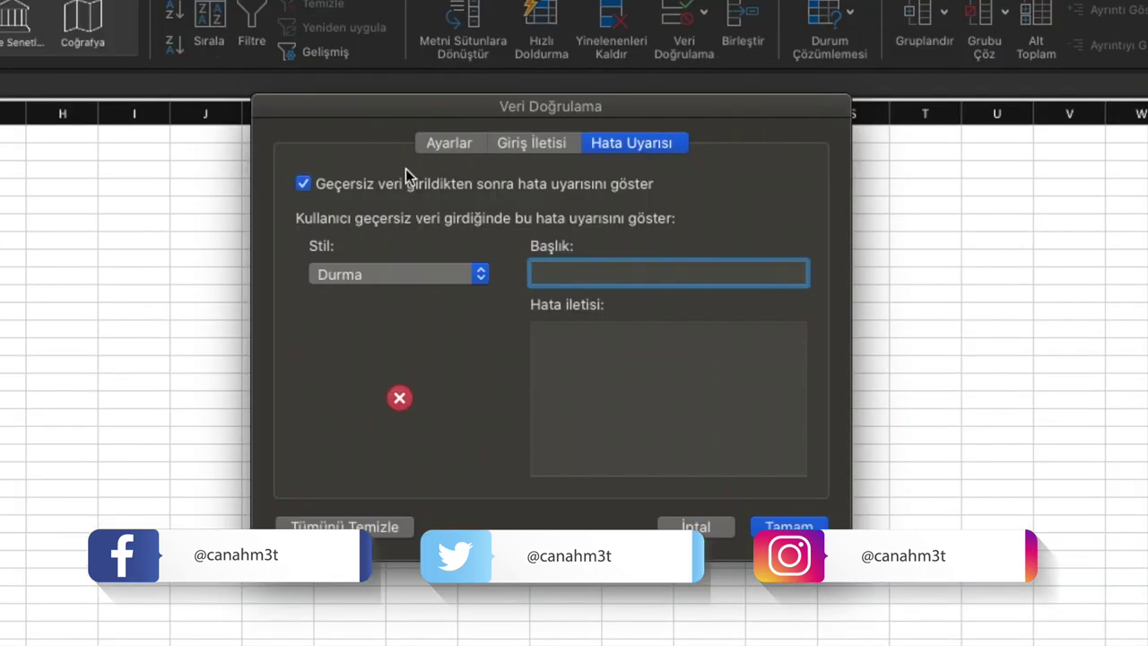
Allow only Tarih values küçük than 01.01.2000, with blank cells not ignored
left_click(449, 146)
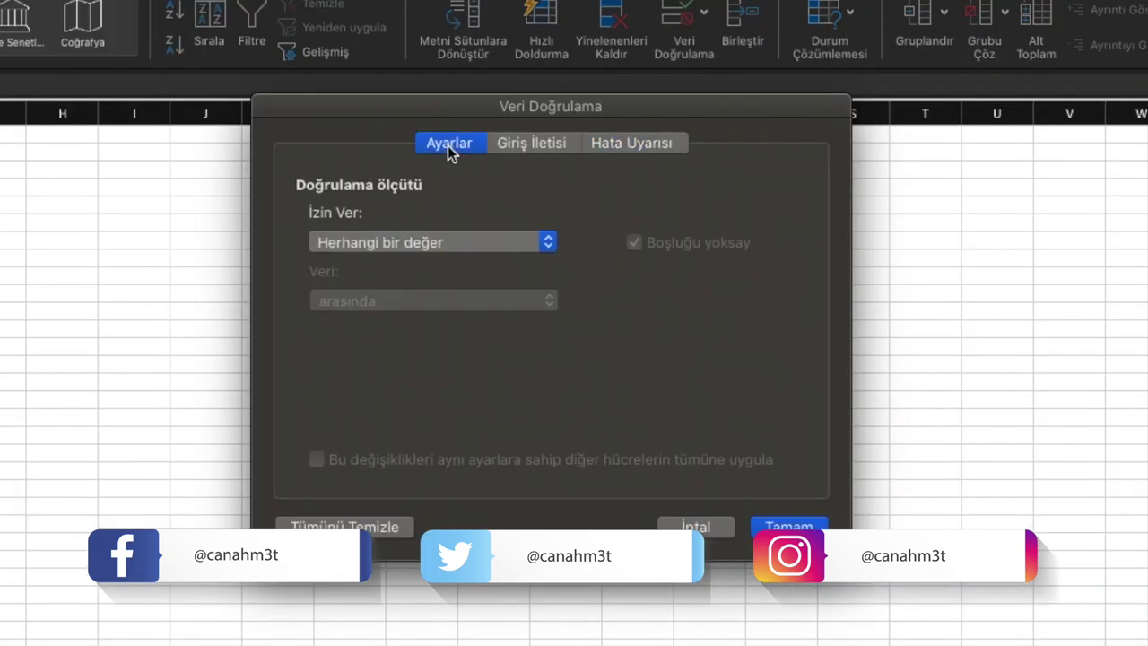
left_click(373, 244)
left_click(358, 325)
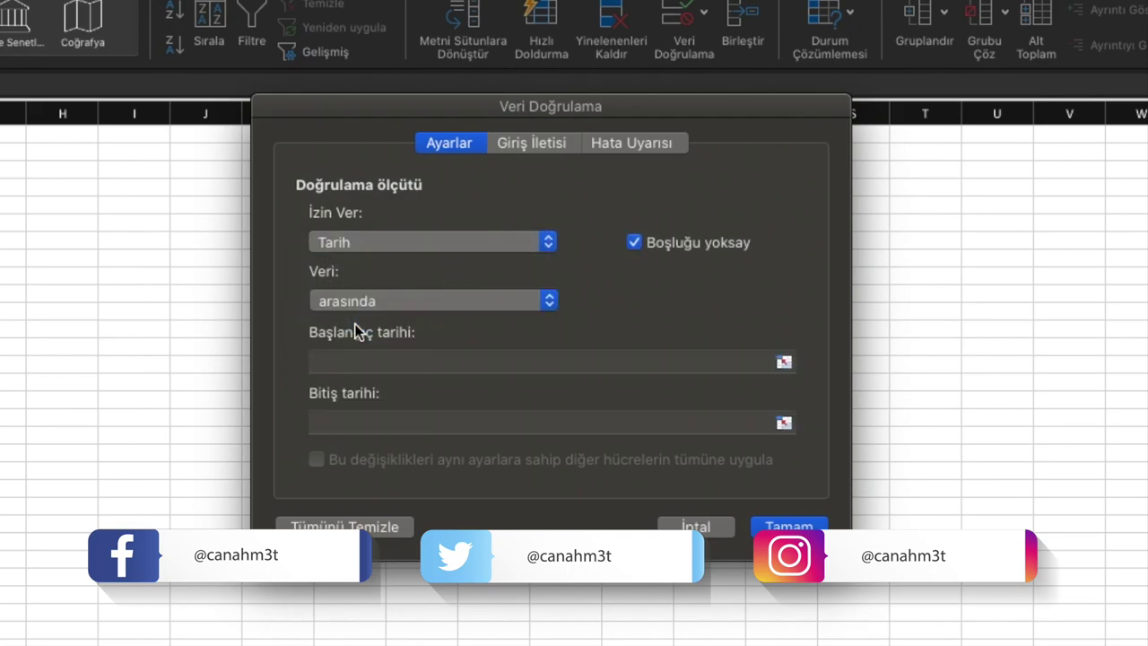
left_click(393, 302)
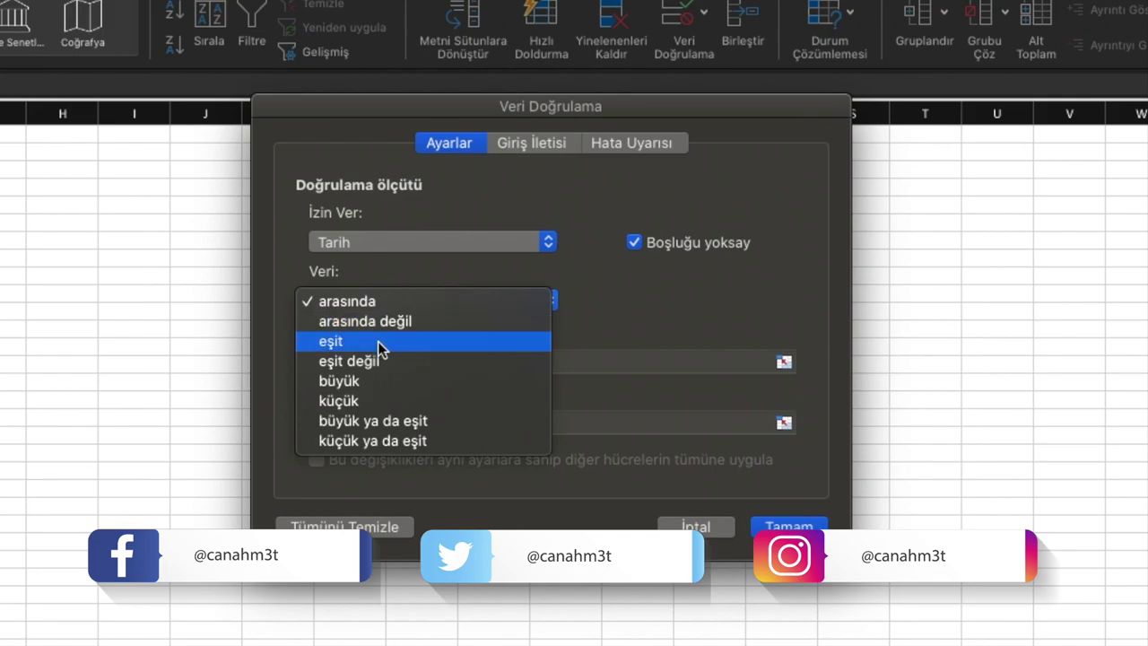
left_click(382, 409)
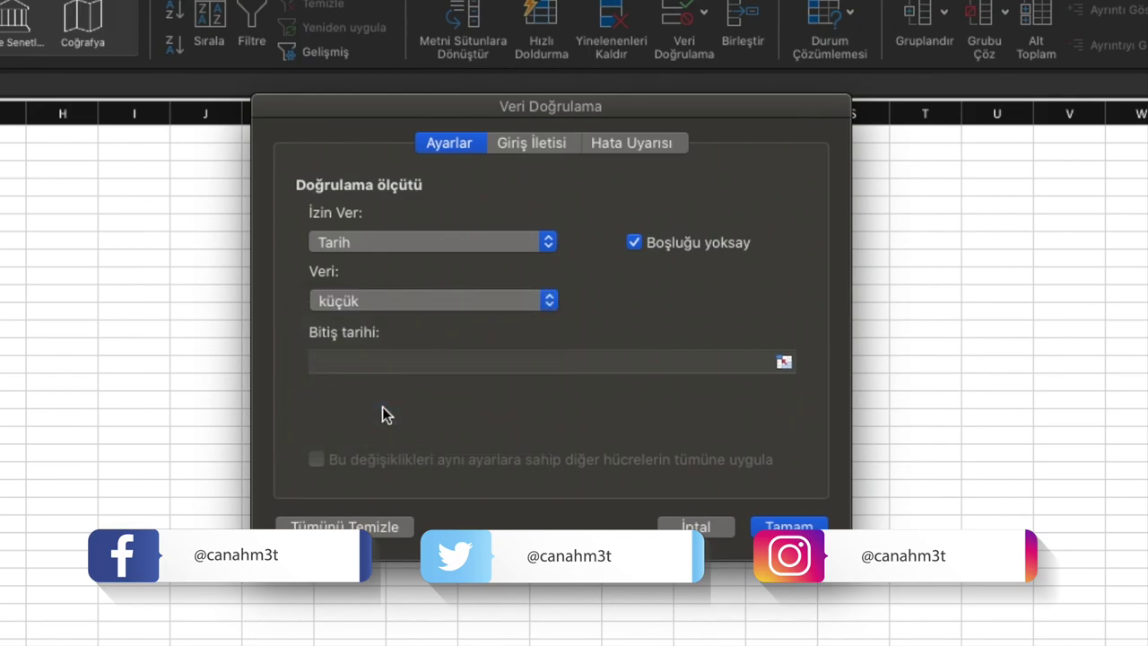
left_click(377, 362)
type("01.01.2000")
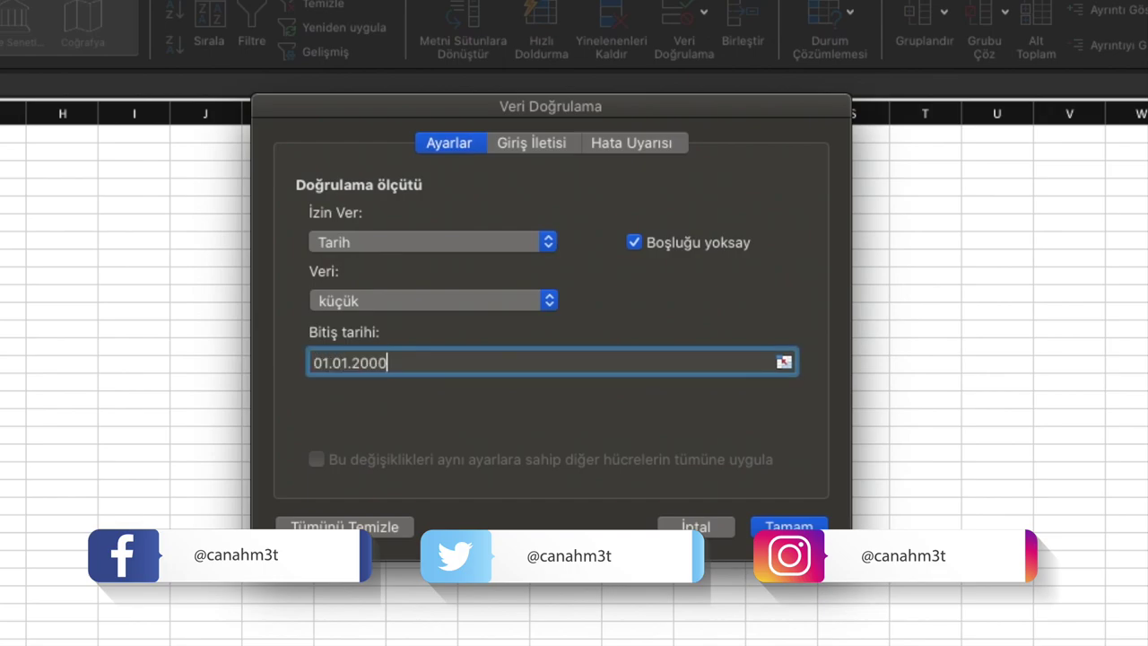
left_click(677, 243)
Add the input message 'Doğum Tarihi': 'Lütfen Doğum Tarihi bilgisini giriniz. 01.01.2000 tarihinden küçük olmalıdır.'
left_click(529, 143)
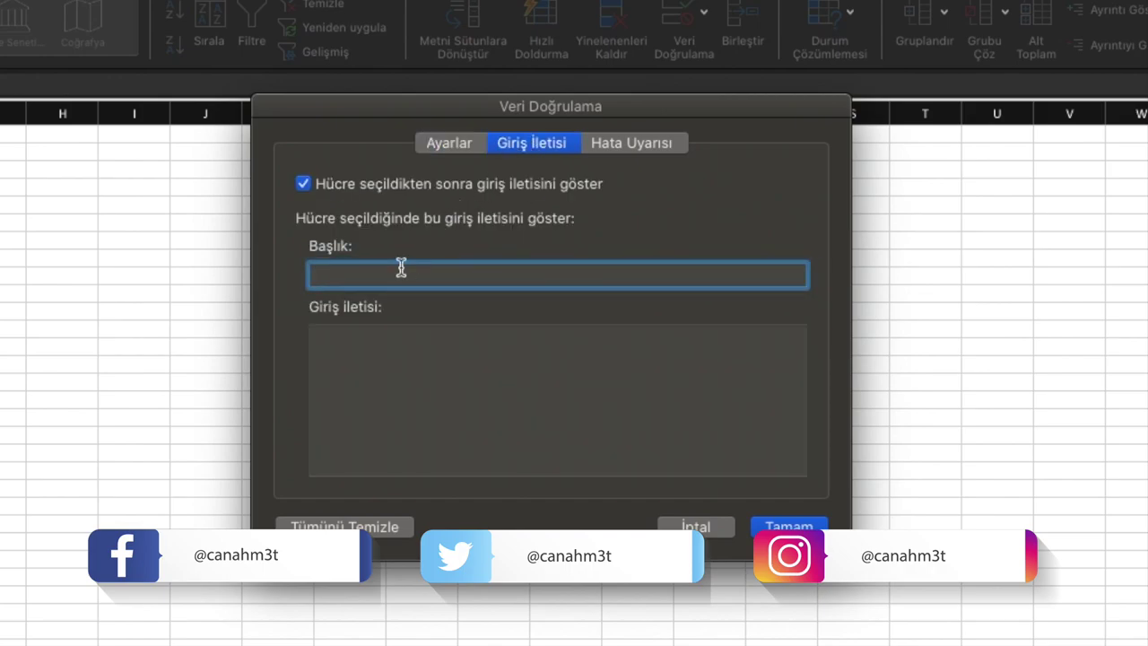
type("Doğum Tarihi")
left_click(402, 368)
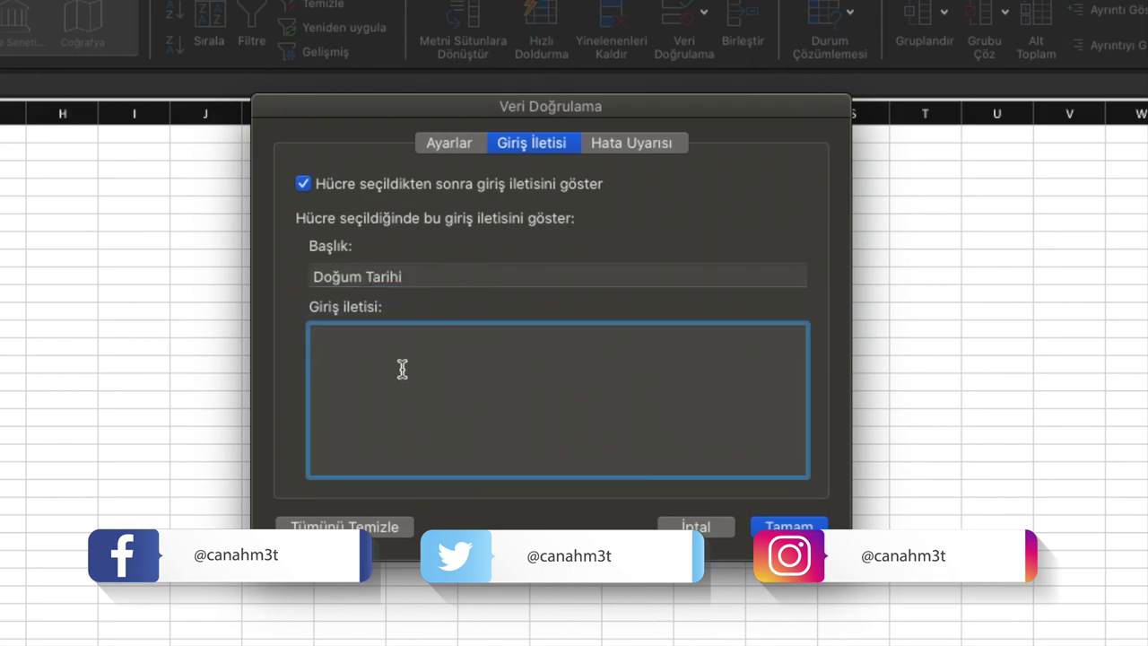
type("Doğum Tarihi bilgisini giriniz.")
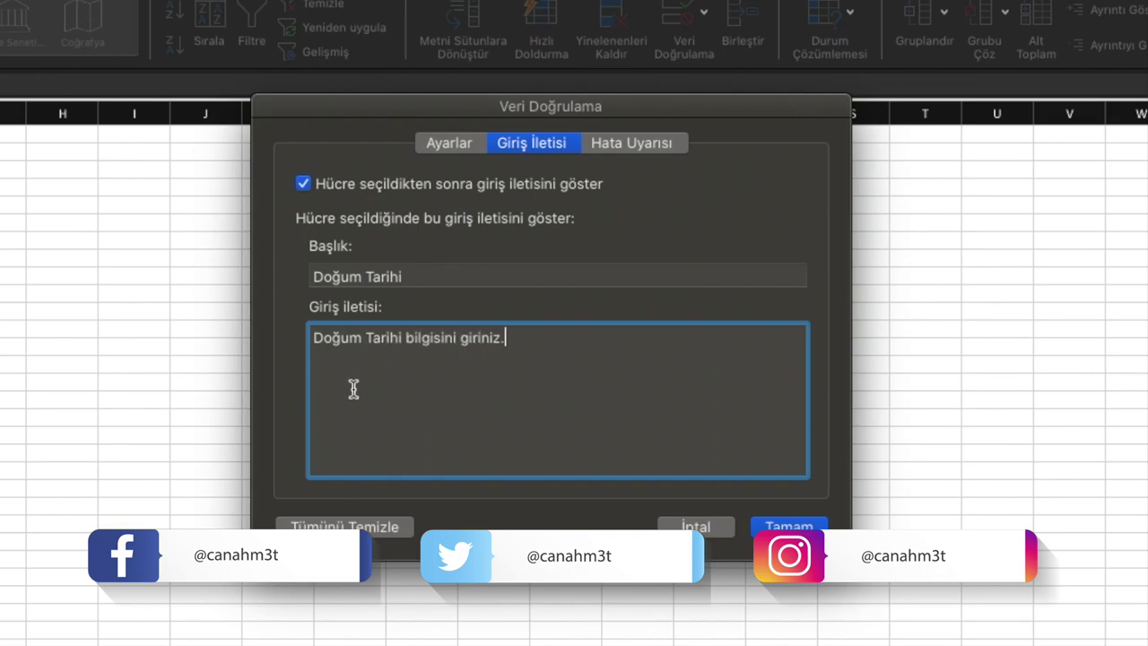
left_click(316, 338)
type("Lütfen")
left_click(593, 346)
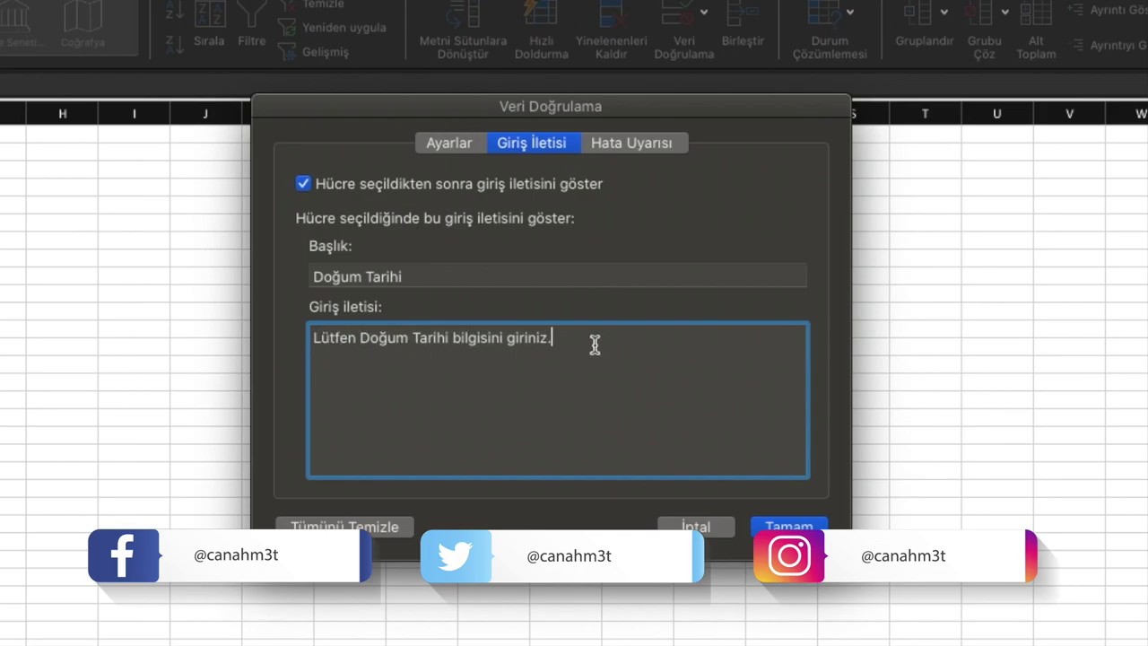
type("01.01.2000 tarihinden küçük olmalıdır.")
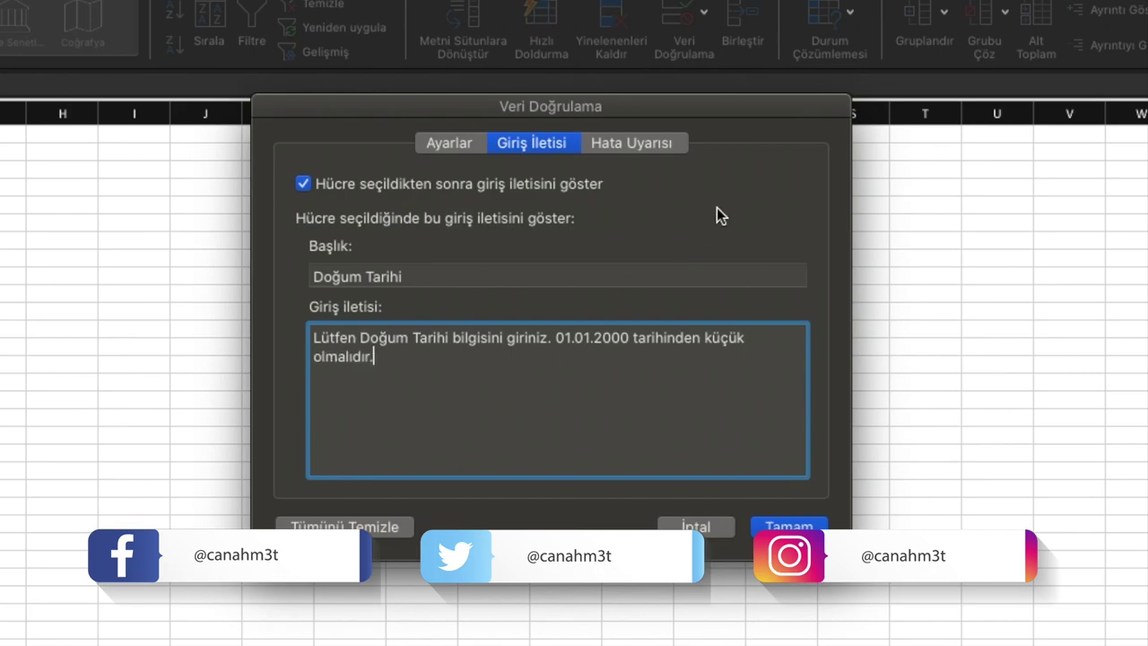
left_click(632, 146)
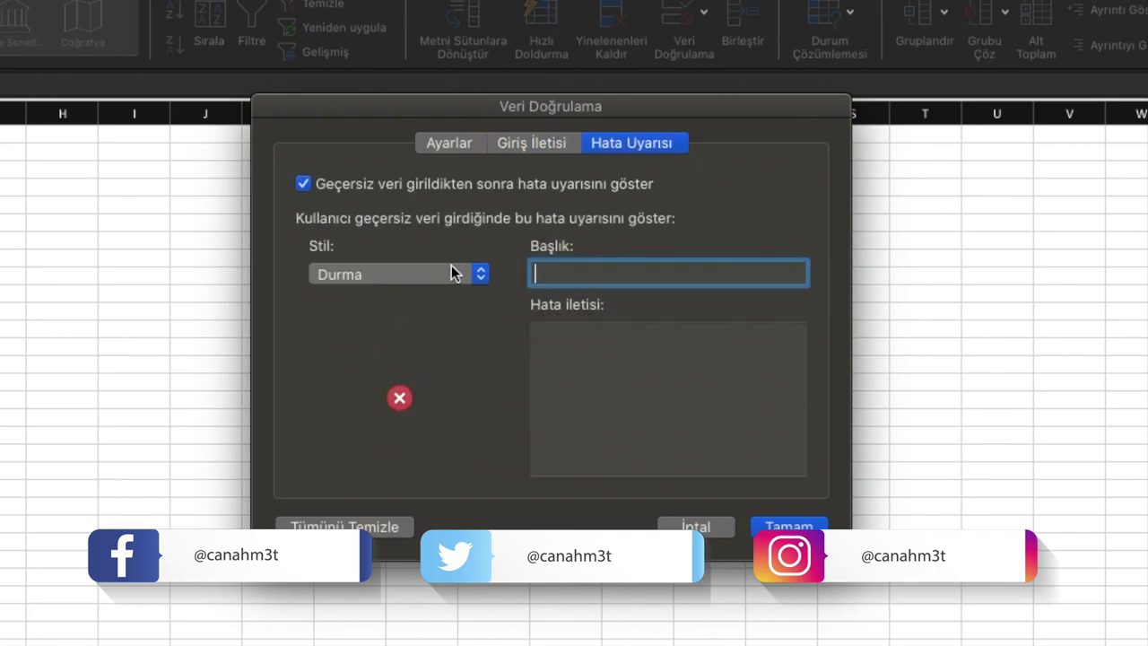
Enter the alert title 'Dikkat' and the message 'Geçersiz bir doğum tarihi girdiniz'
type("Dikkat")
left_click(626, 362)
type("Geçersiz bir doğum tarihi girdiniz")
Capitalise Doğum and Tarihi, end the message with a period, and apply the rule with Tamam
left_click(625, 336)
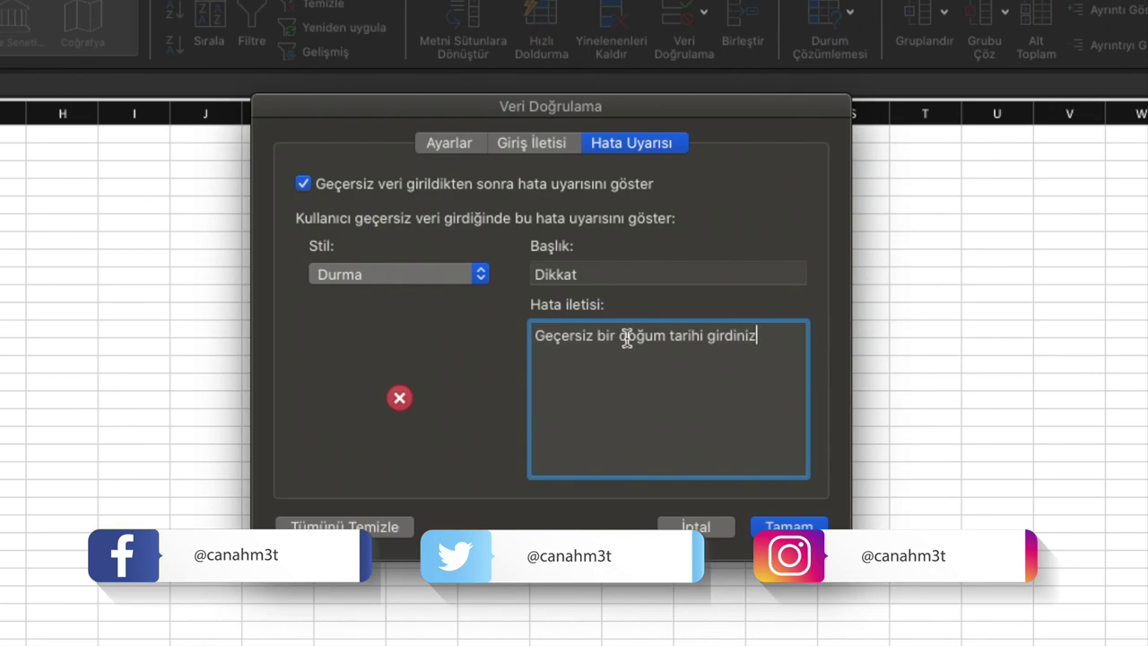
key("BackSpace")
type("D")
left_click(675, 336)
key("BackSpace")
type("T")
left_click(764, 338)
type(".")
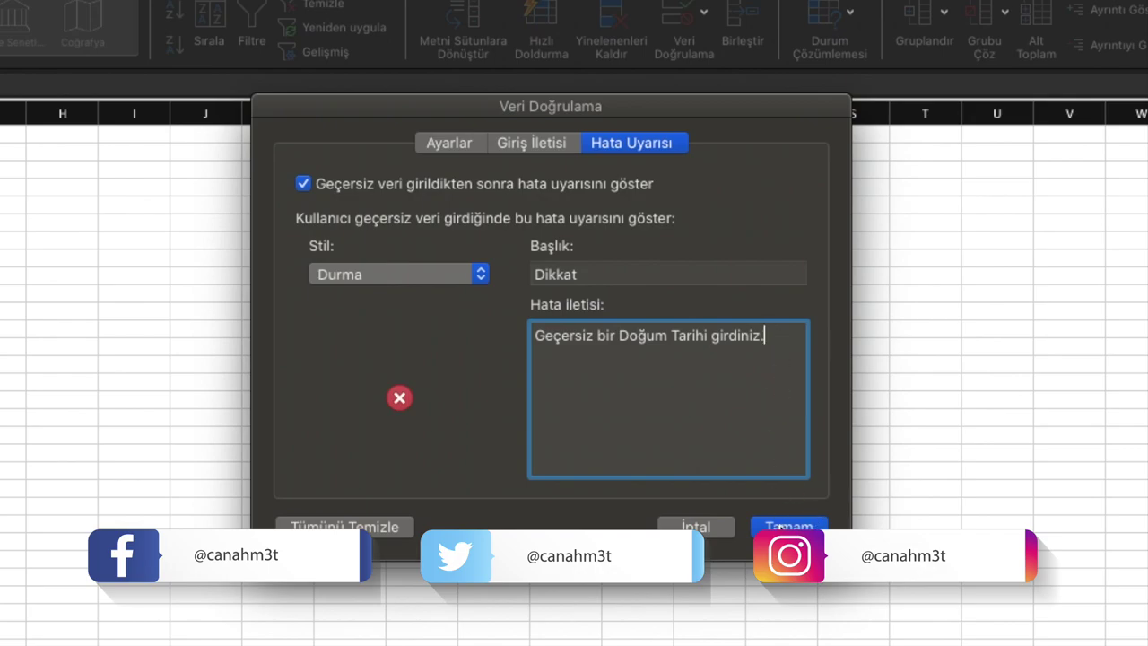
left_click(786, 527)
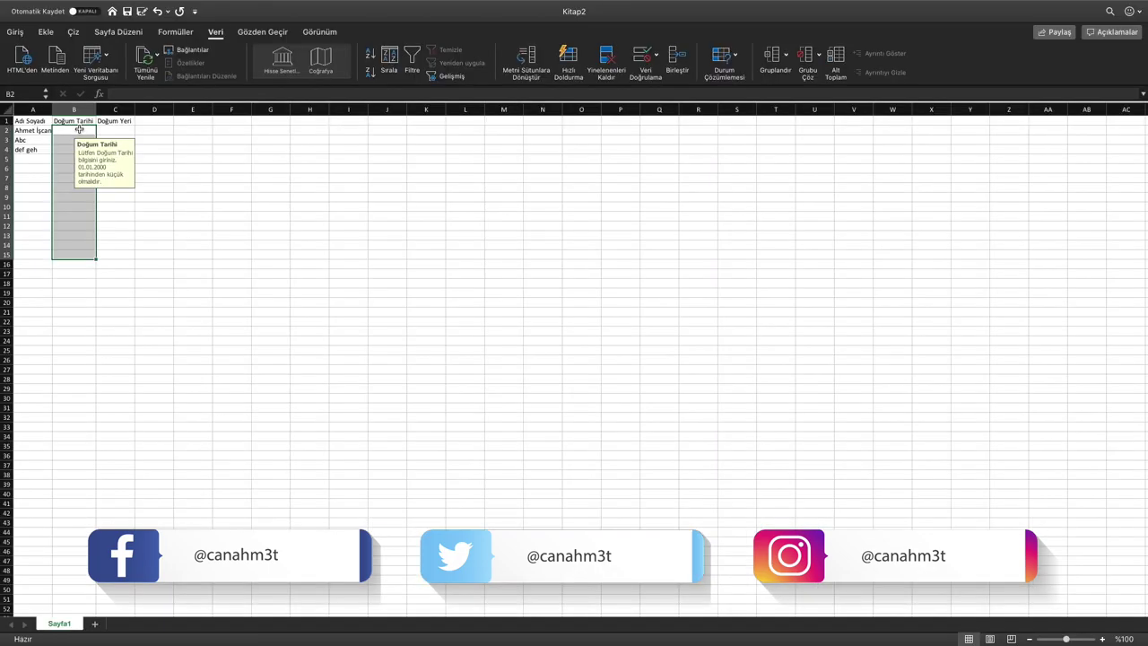
Enter 15.02.2008 in B2 to trigger the birth-date error alert
left_click(80, 129)
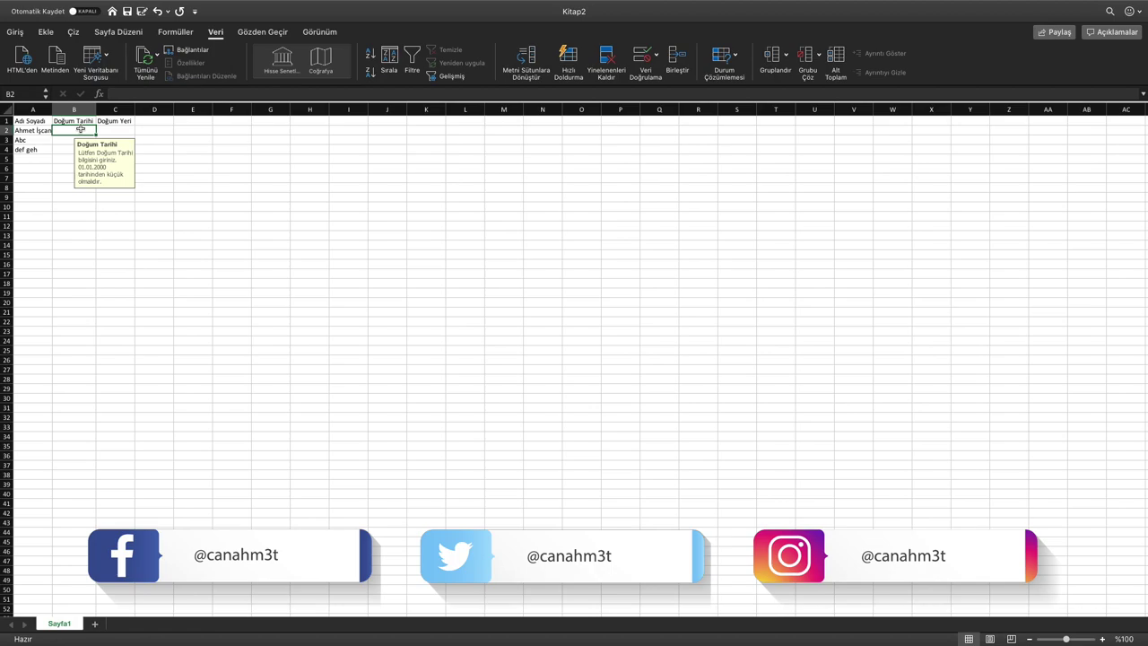
type("15.02.")
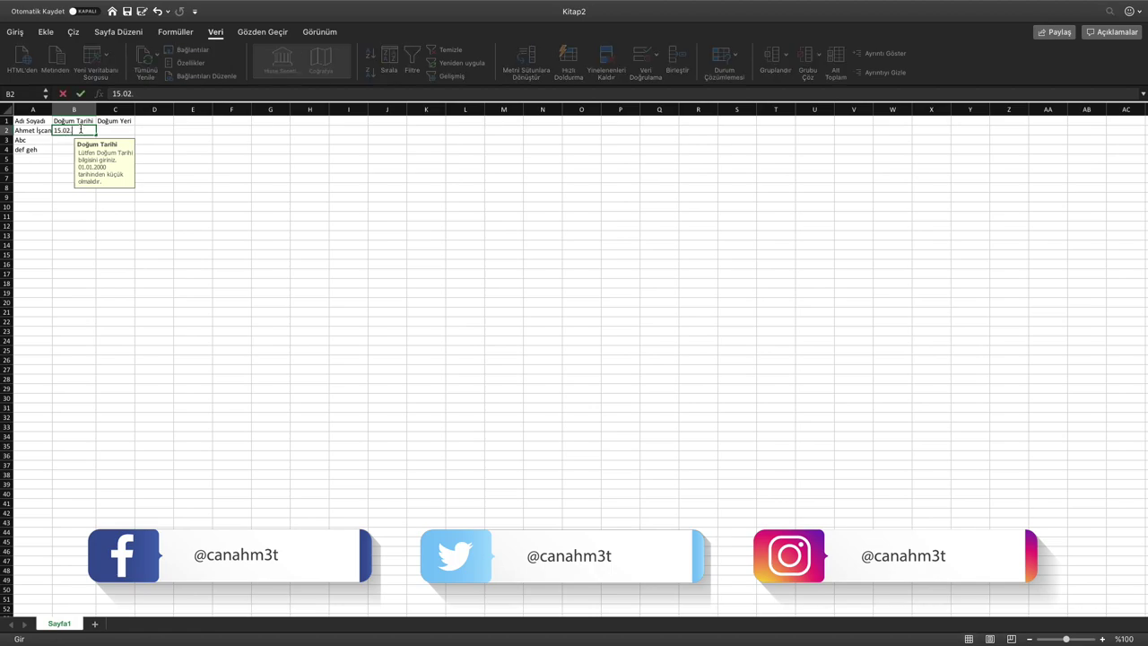
type("2008")
key("Return")
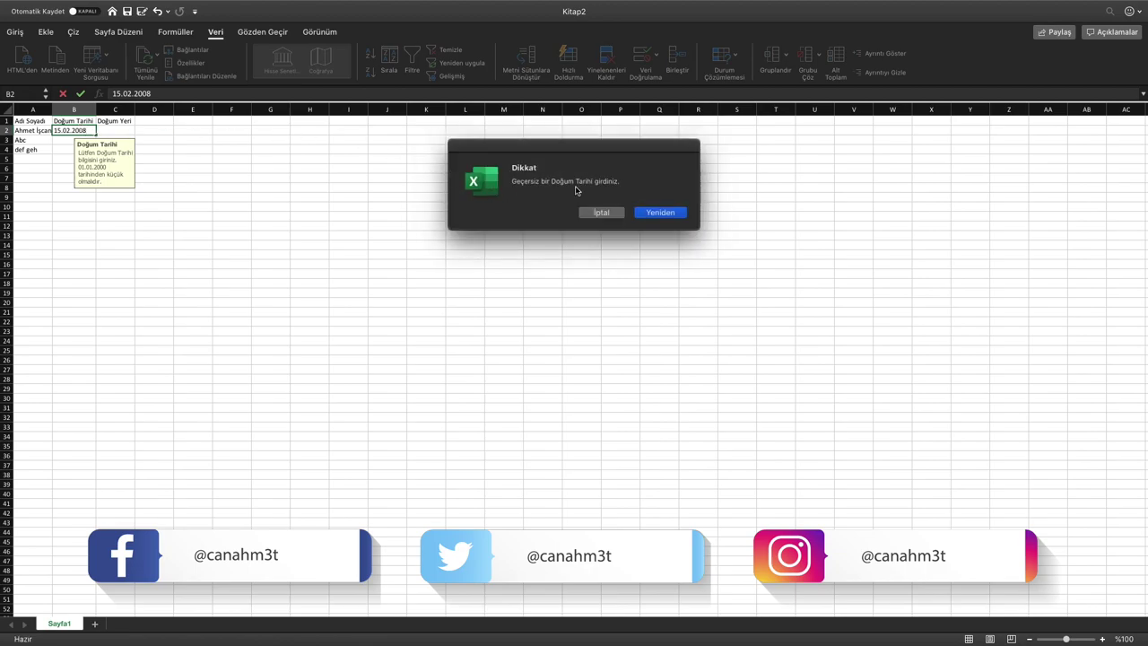
Retry and enter the valid birth date 15.02.1999 in B2
left_click(655, 213)
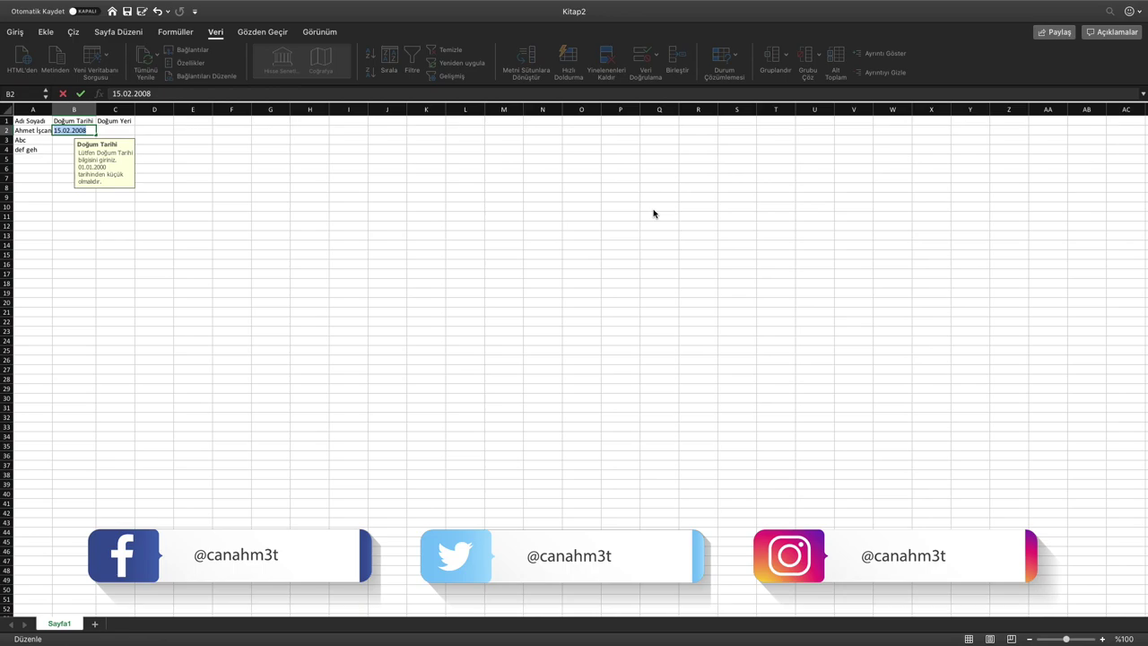
type("15.02.1999")
key("Return")
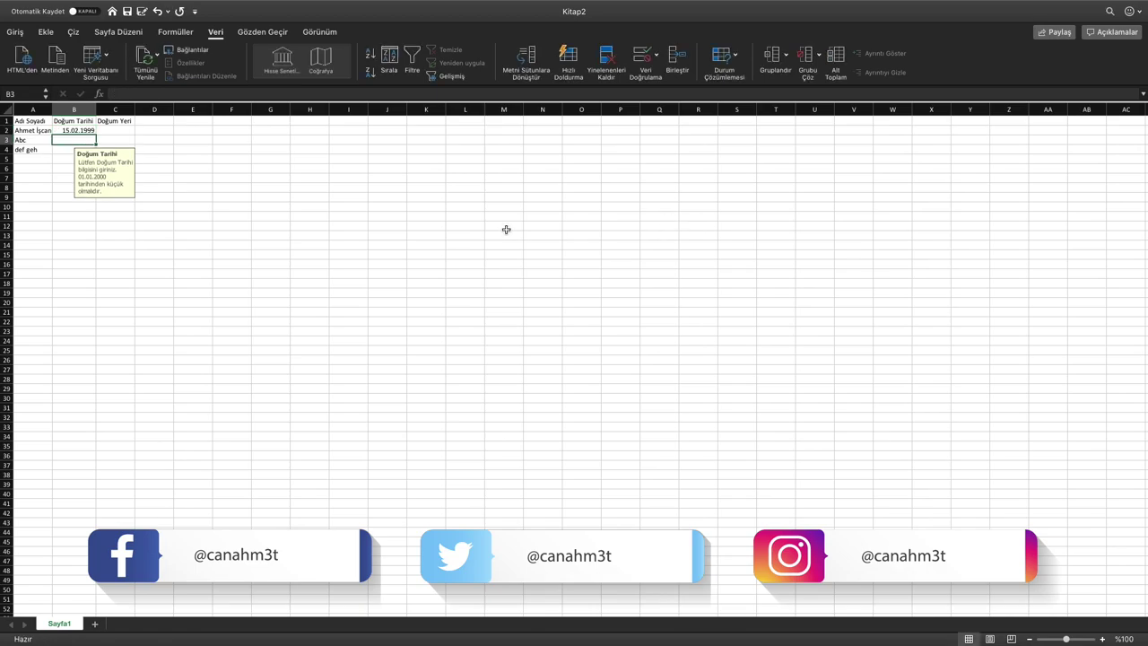
left_click(127, 132)
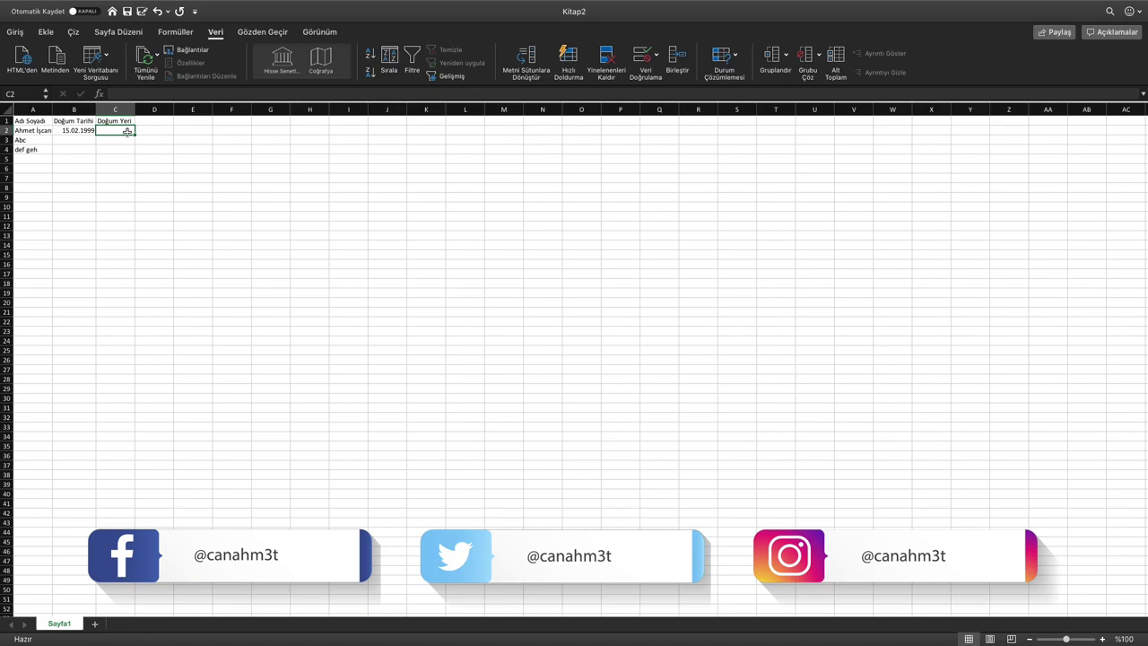
type("istanbul")
key("Return")
type("ist")
key("Delete")
key("Return")
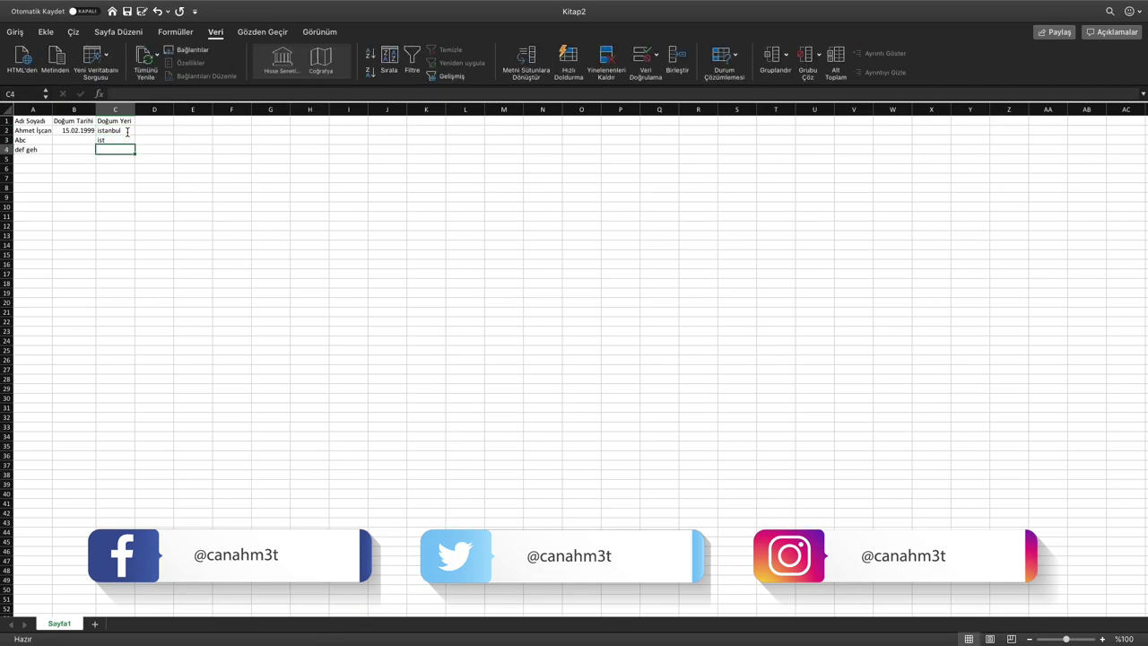
left_click(117, 130)
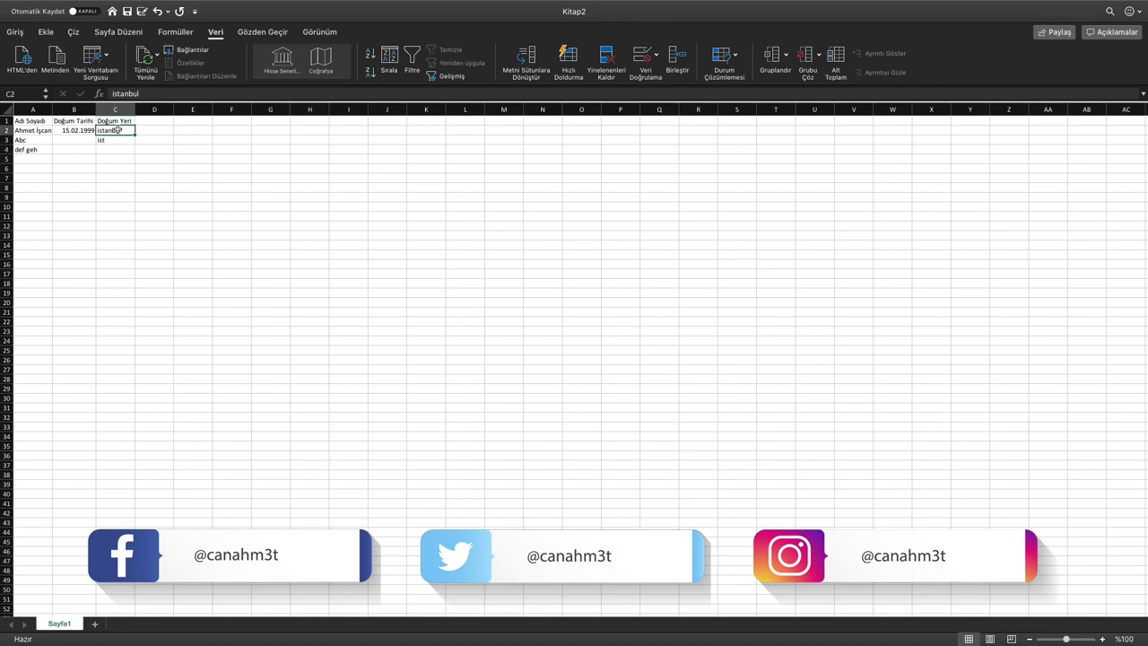
key("Delete")
left_click(115, 139)
key("Delete")
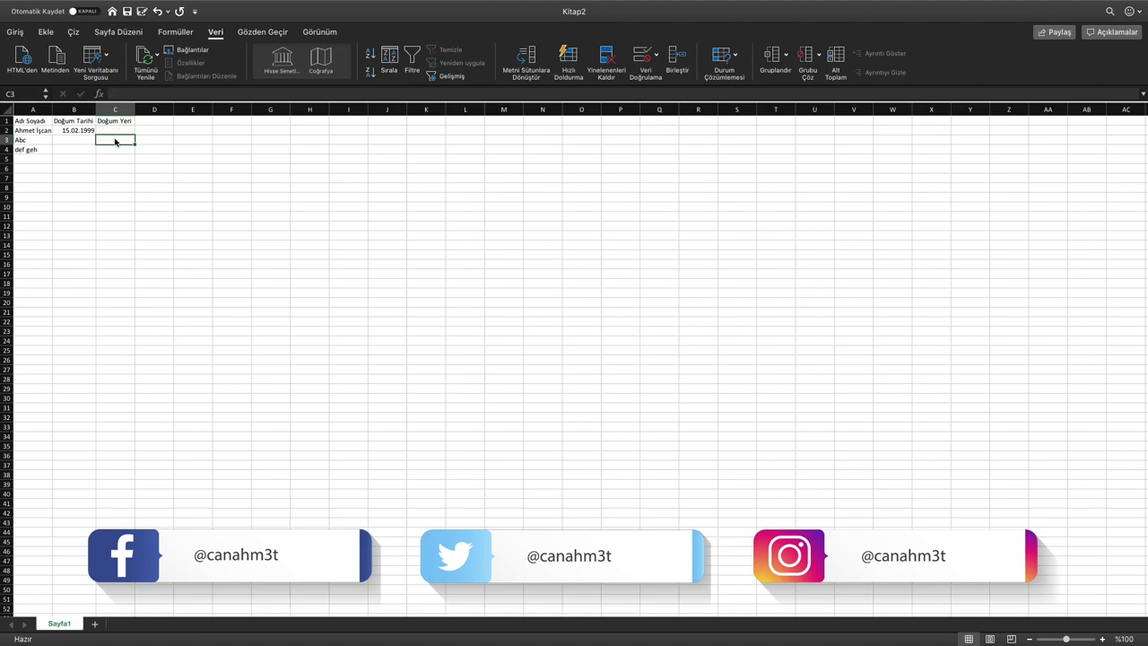
left_click(113, 131)
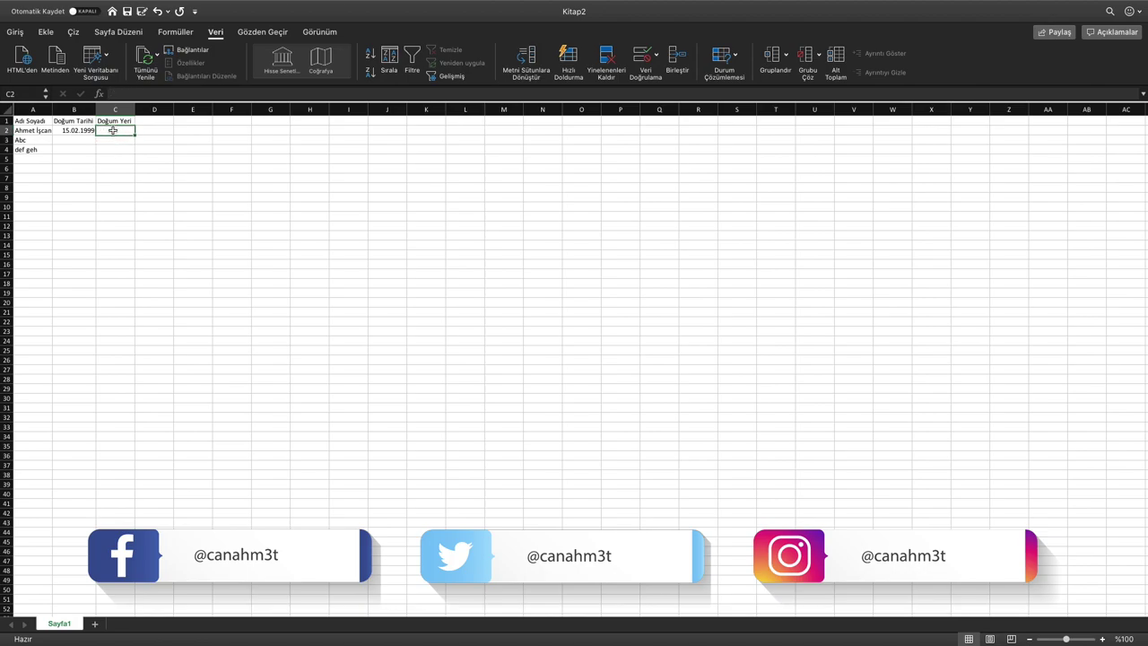
left_click(116, 255, "shift")
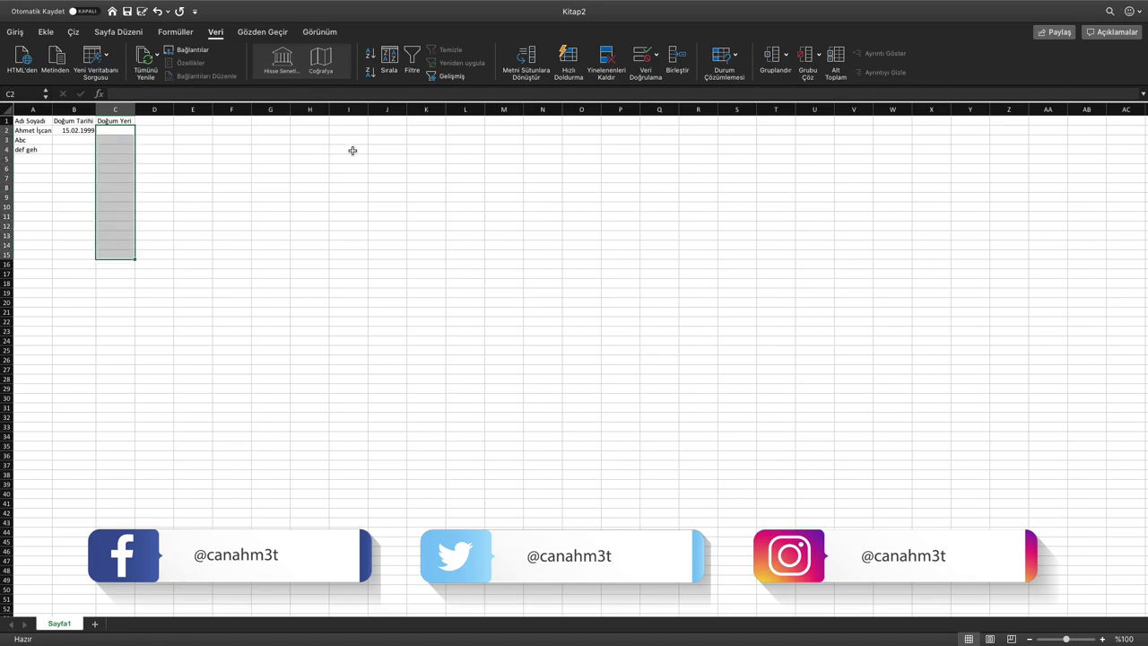
left_click(657, 56)
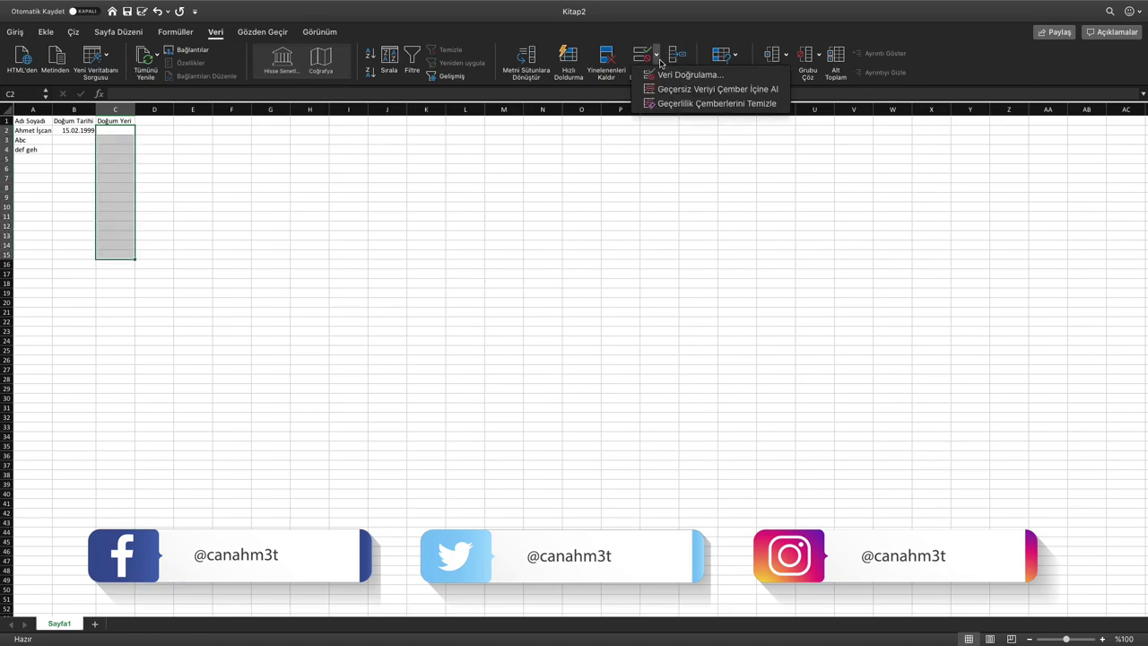
left_click(666, 74)
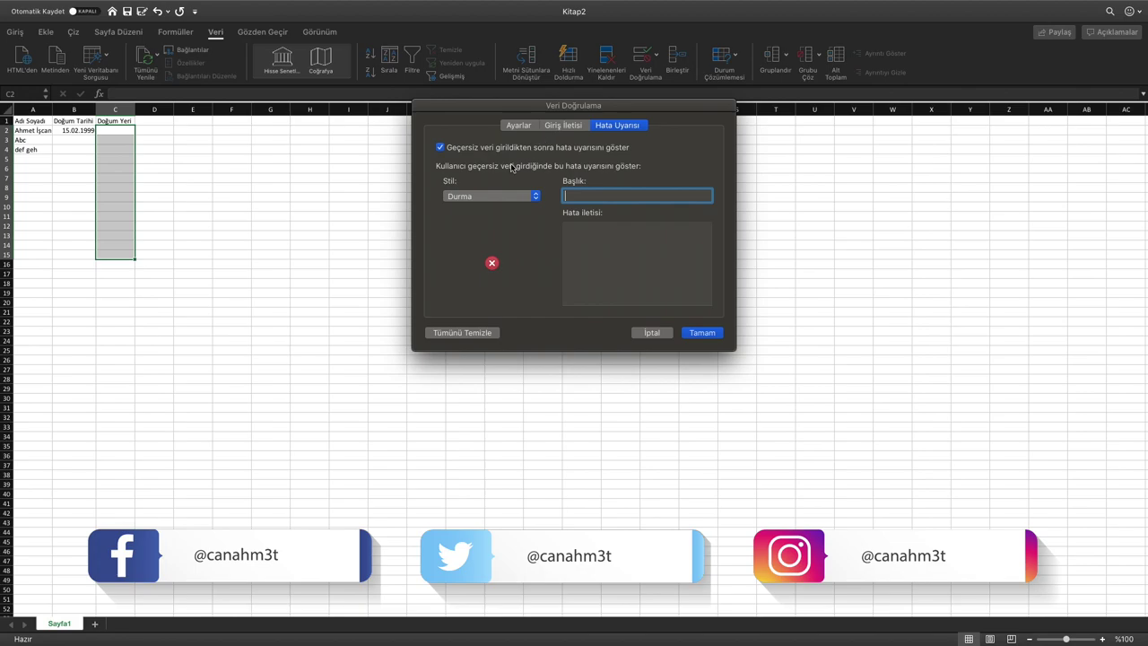
left_click(528, 199)
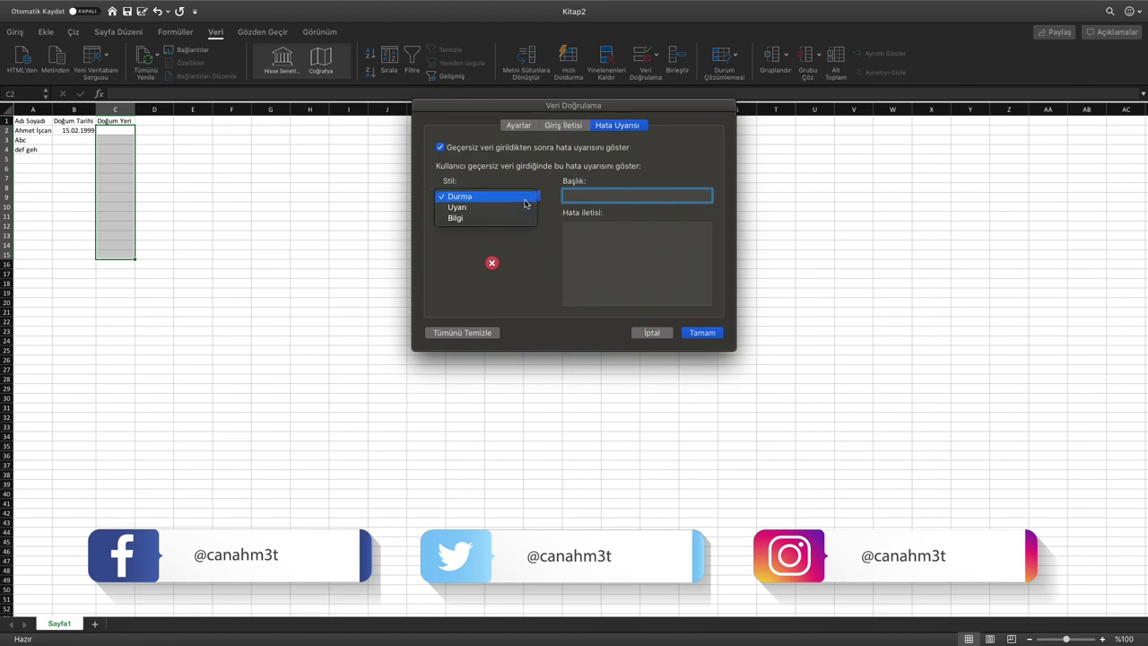
left_click(523, 126)
left_click(523, 126)
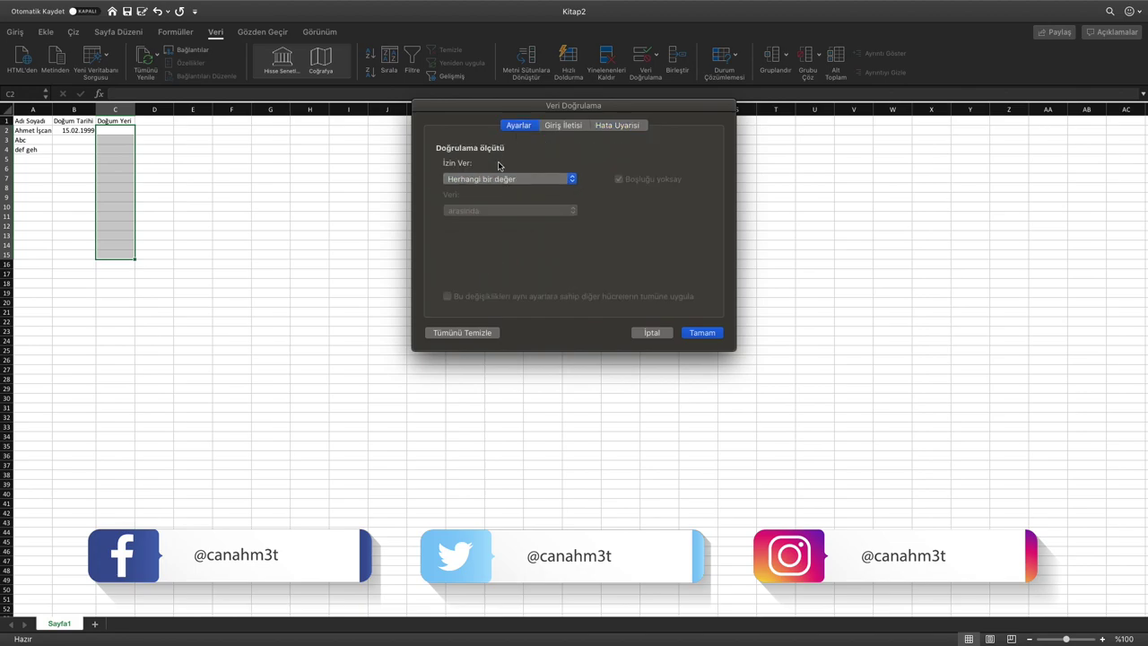
left_click(490, 180)
left_click(467, 213)
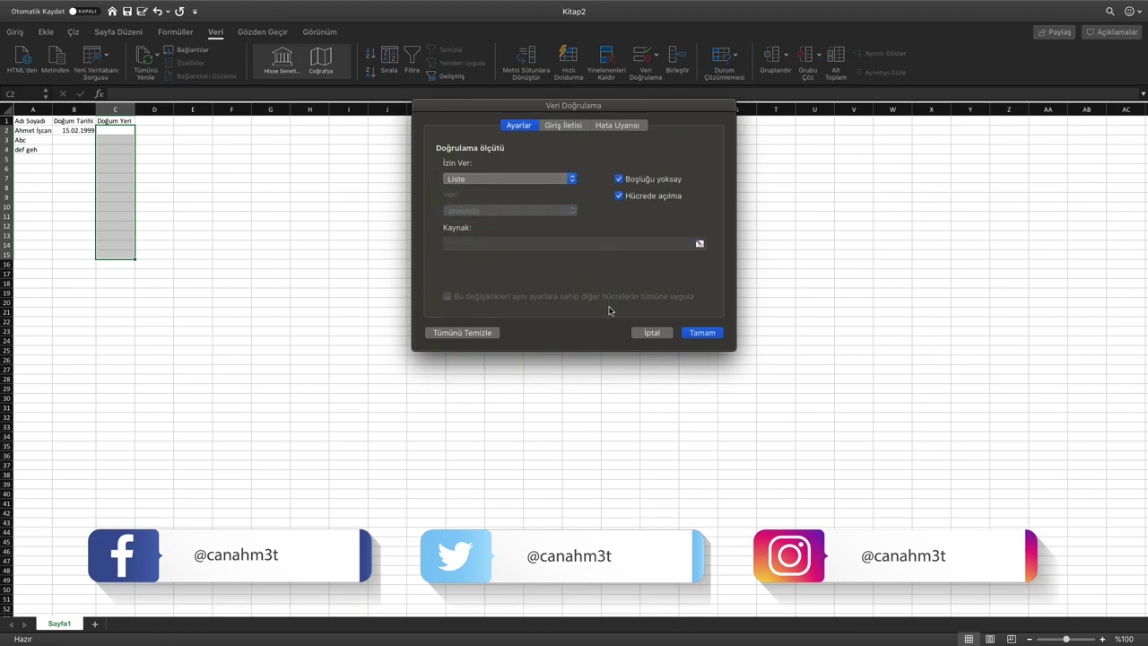
left_click(648, 332)
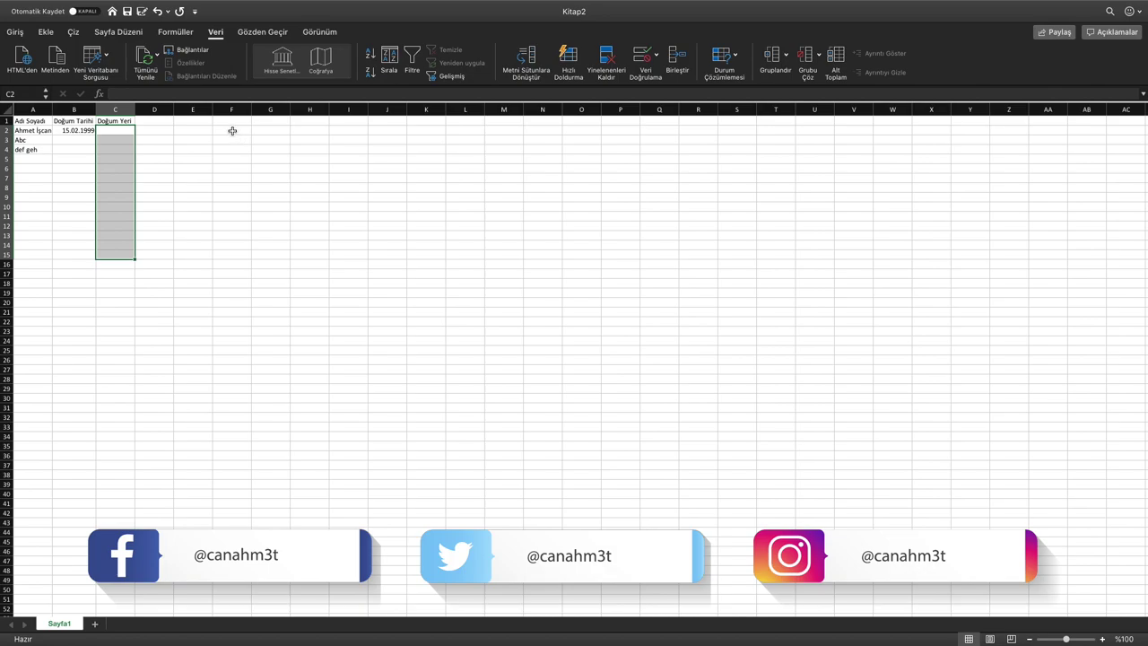
left_click(232, 131)
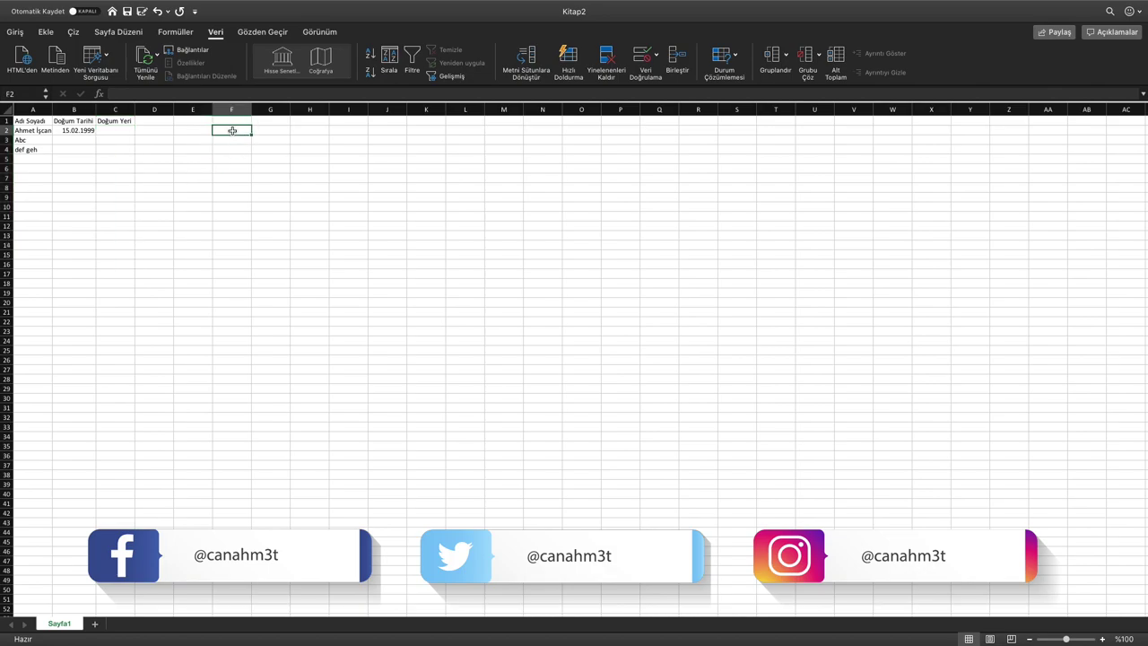
Type the heading 'Şehir Listesi' in F2
type("Şehir")
key("BackSpace")
type("te")
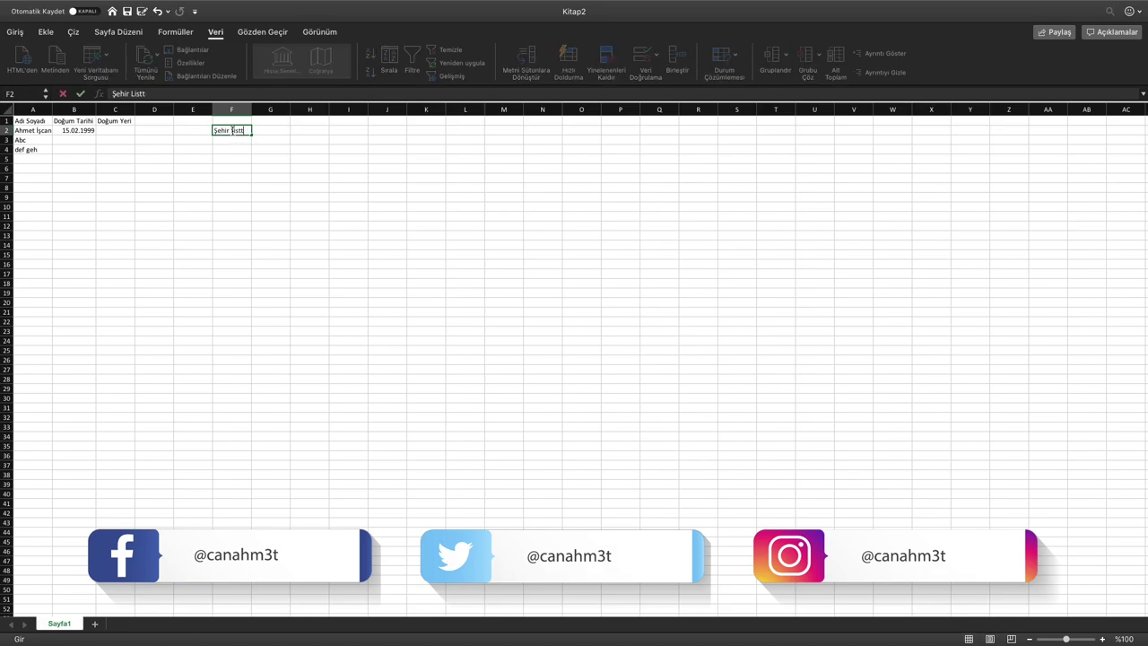
type("si")
key("Return")
List Ankara, İstanbul, Eskişehir, İzmir and Konya in F3:F7 and select them
type("Ankara")
key("Return")
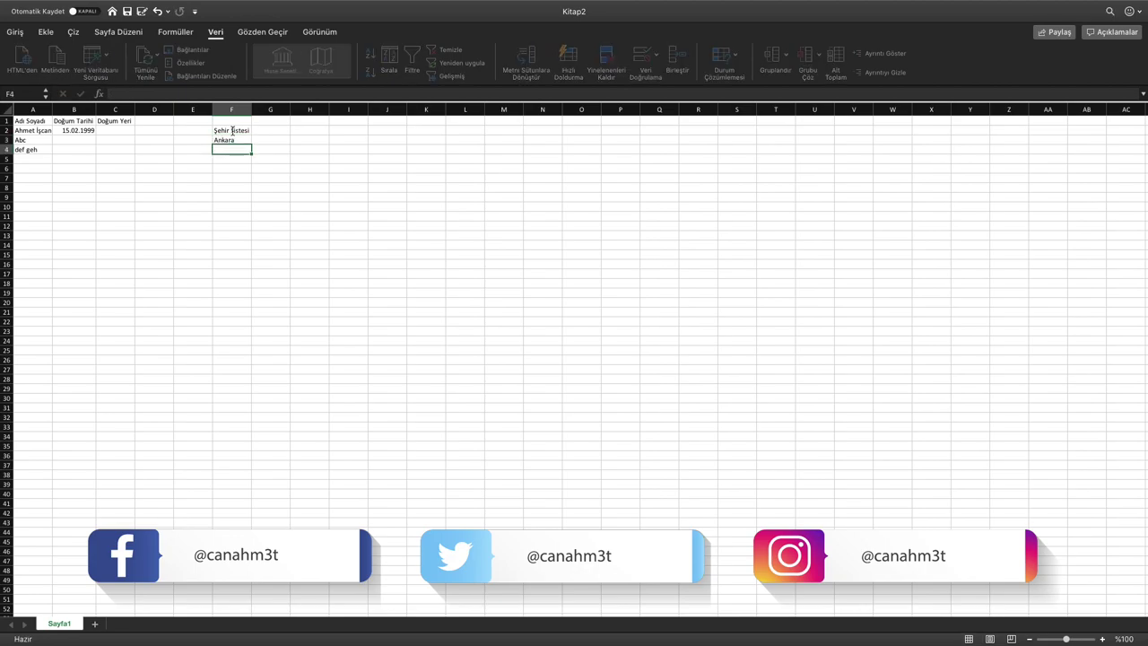
type("İstanbul")
key("Return")
type("Eskişehir")
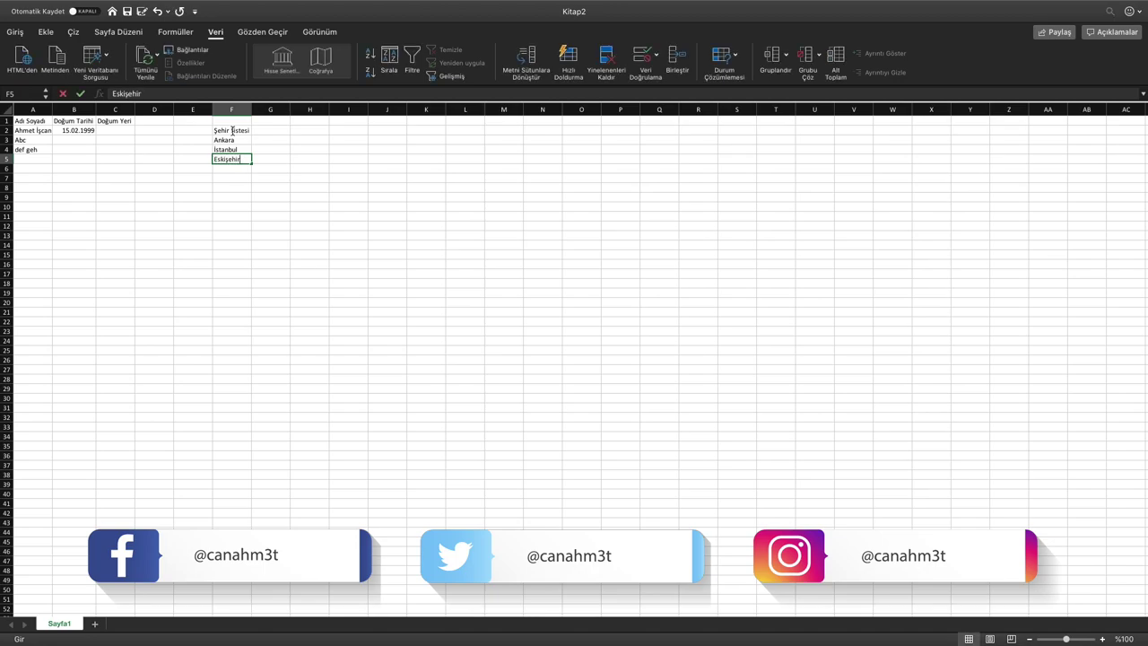
key("Return")
type("İzmir")
key("Return")
type("Konya")
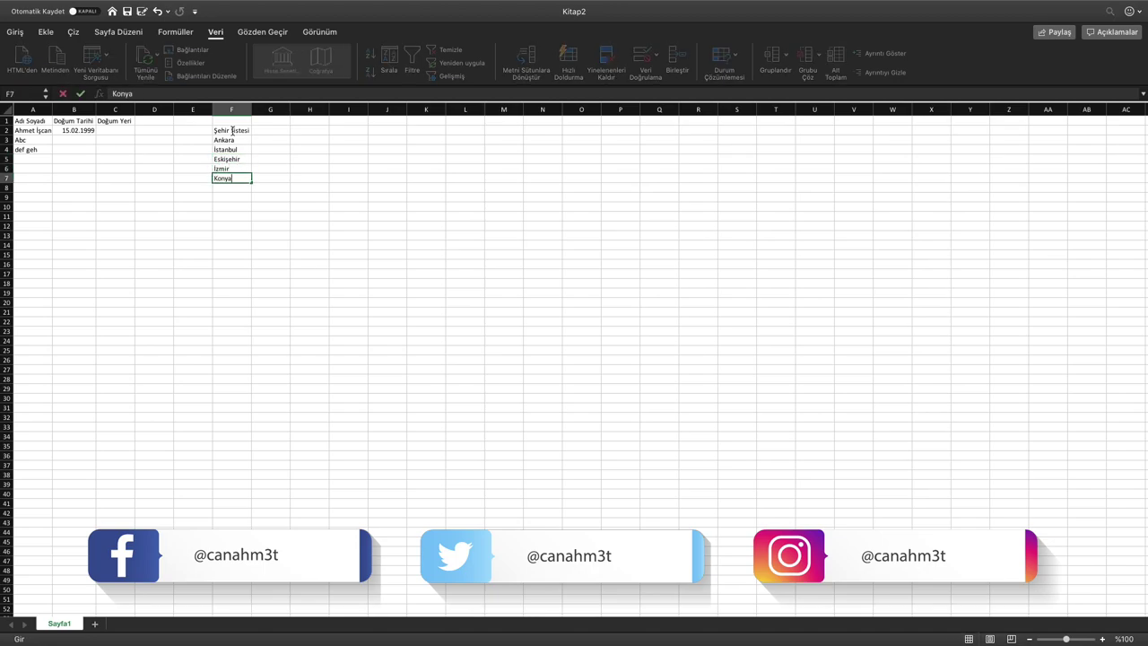
left_click(231, 140)
left_click(235, 178, "shift")
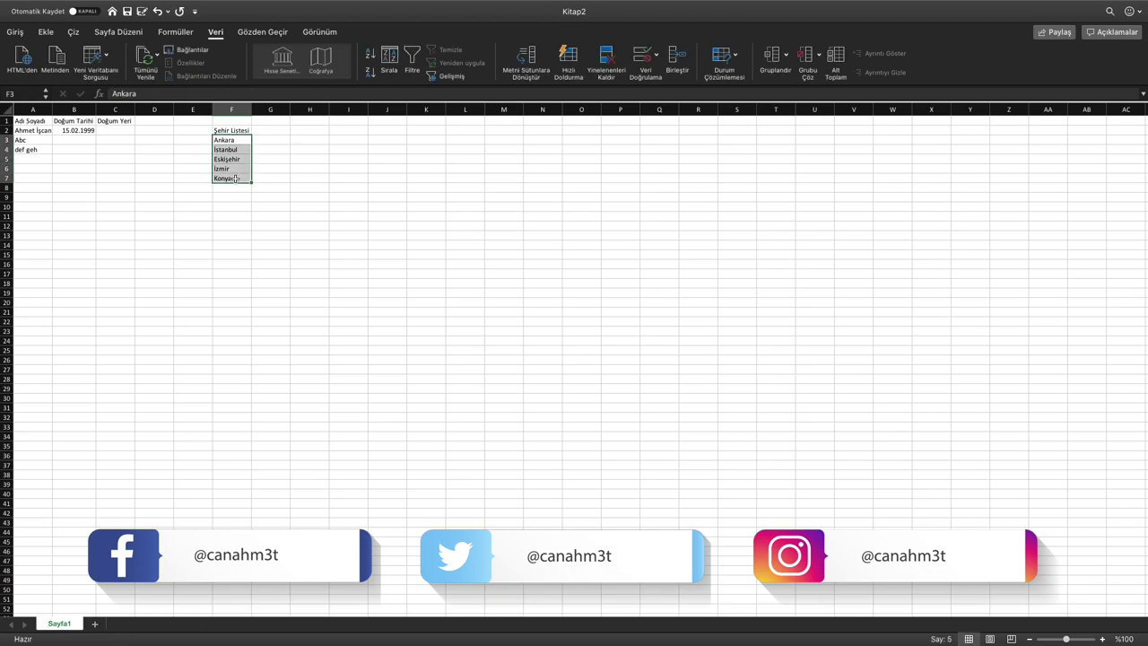
Name F3:F7 'şehirler' in the Name Box, then select C2:C15 under Doğum Yeri
left_click(21, 93)
type("şehirer")
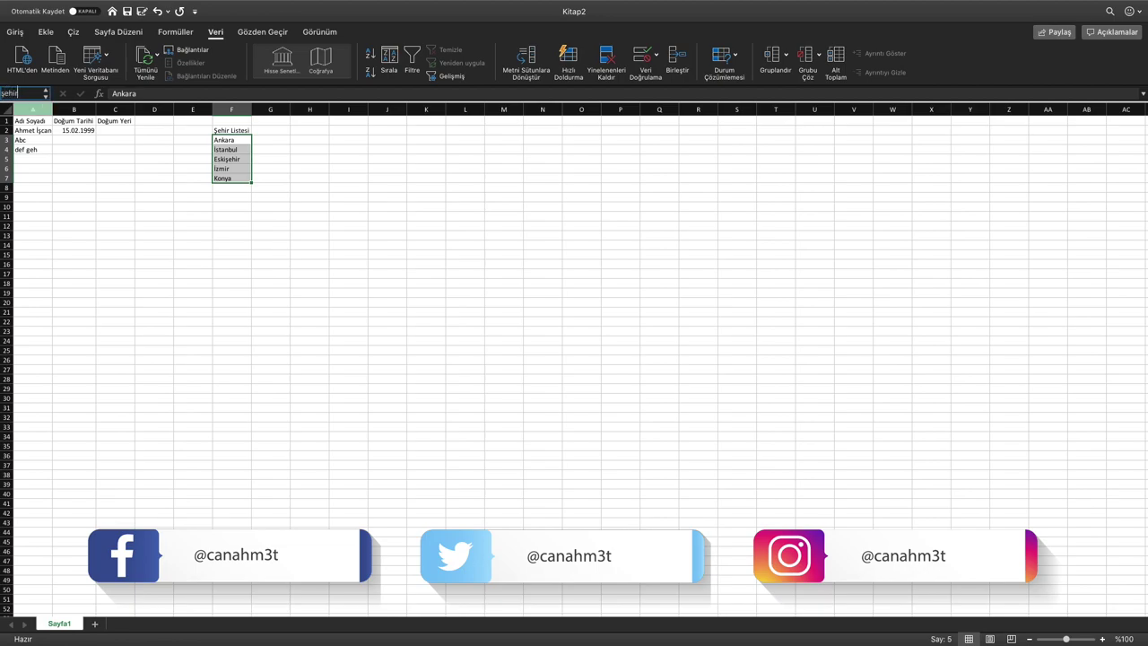
key("BackSpace")
key("BackSpace")
type("er")
key("Return")
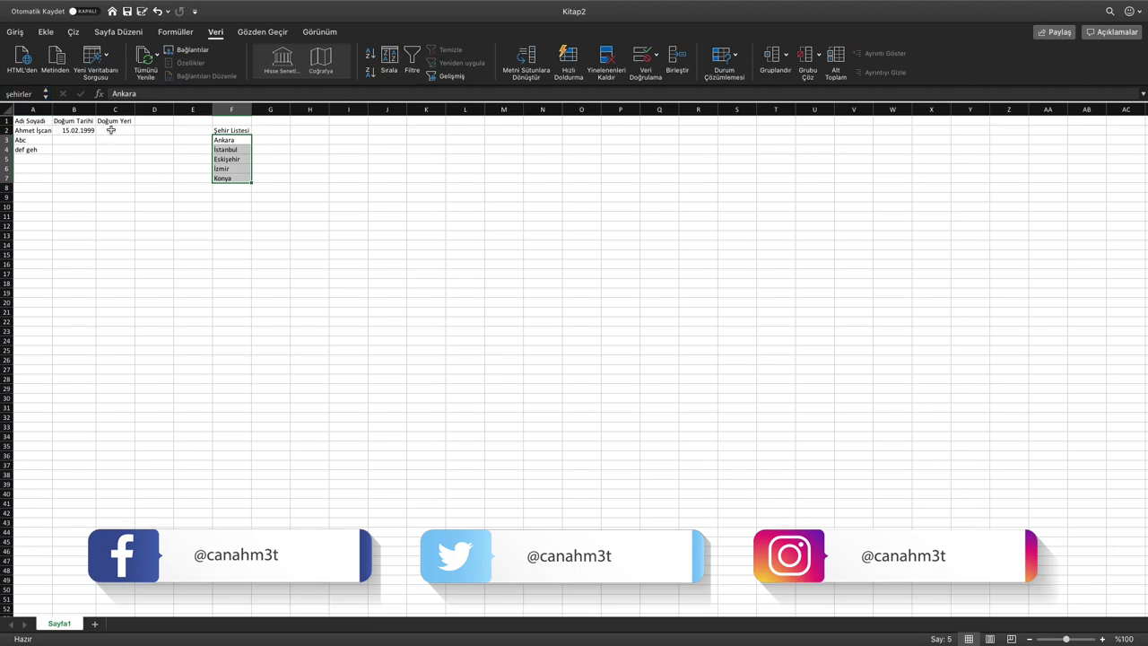
left_click(110, 130)
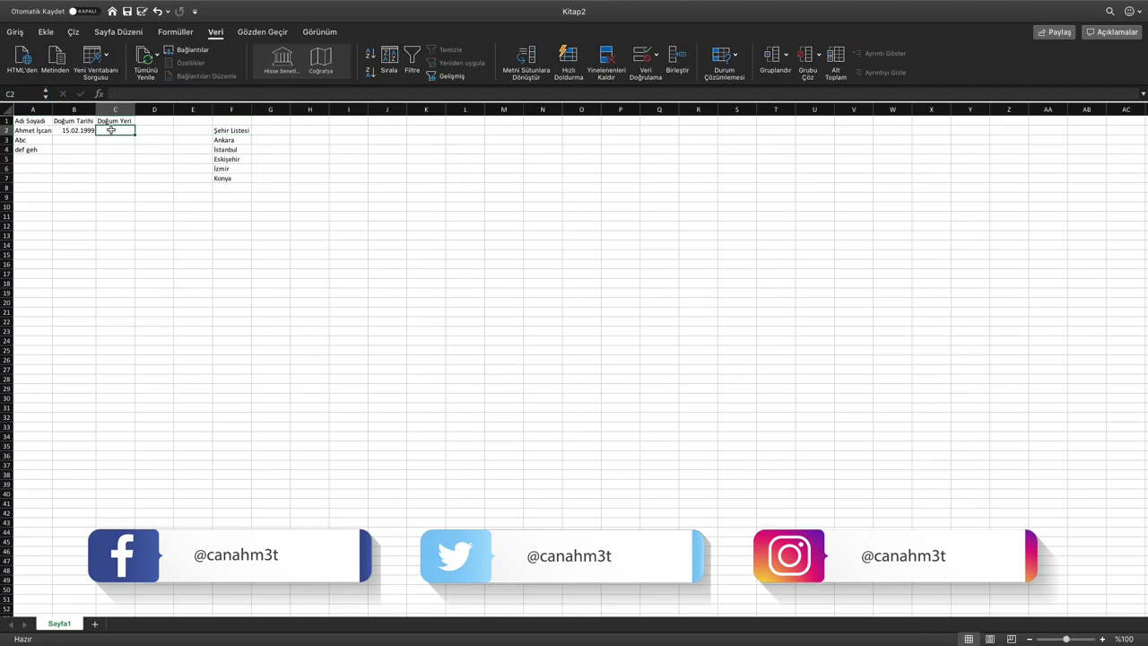
left_click(122, 254, "shift")
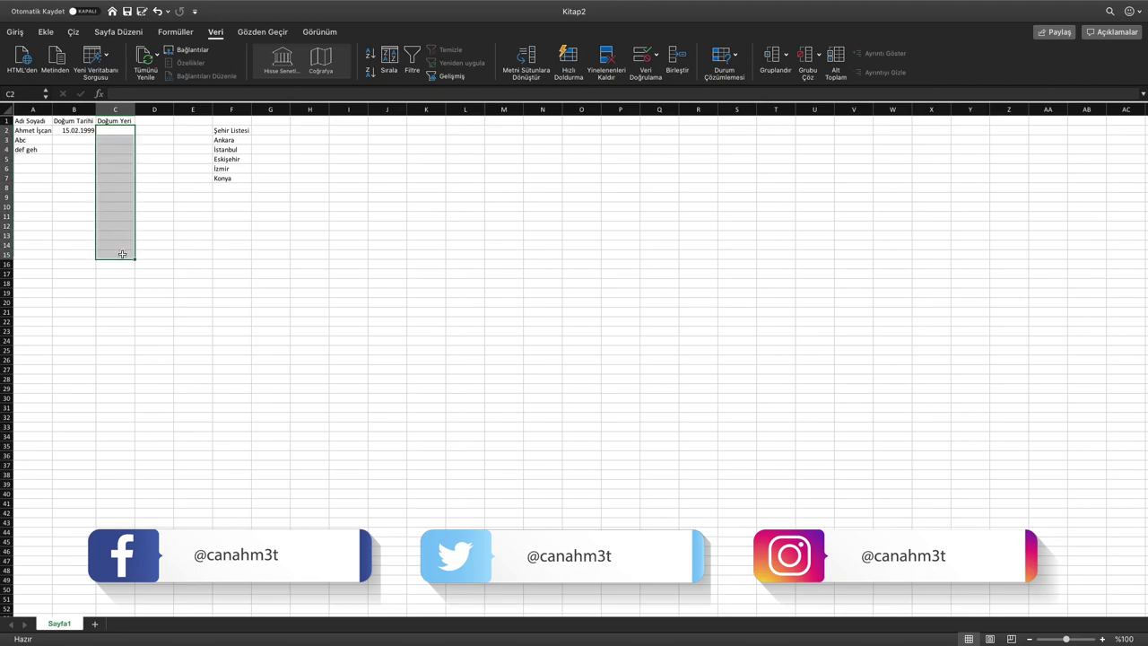
In Data Validation, allow List values, uncheck Ignore blank, and keep the in-cell dropdown on
left_click(657, 61)
left_click(660, 74)
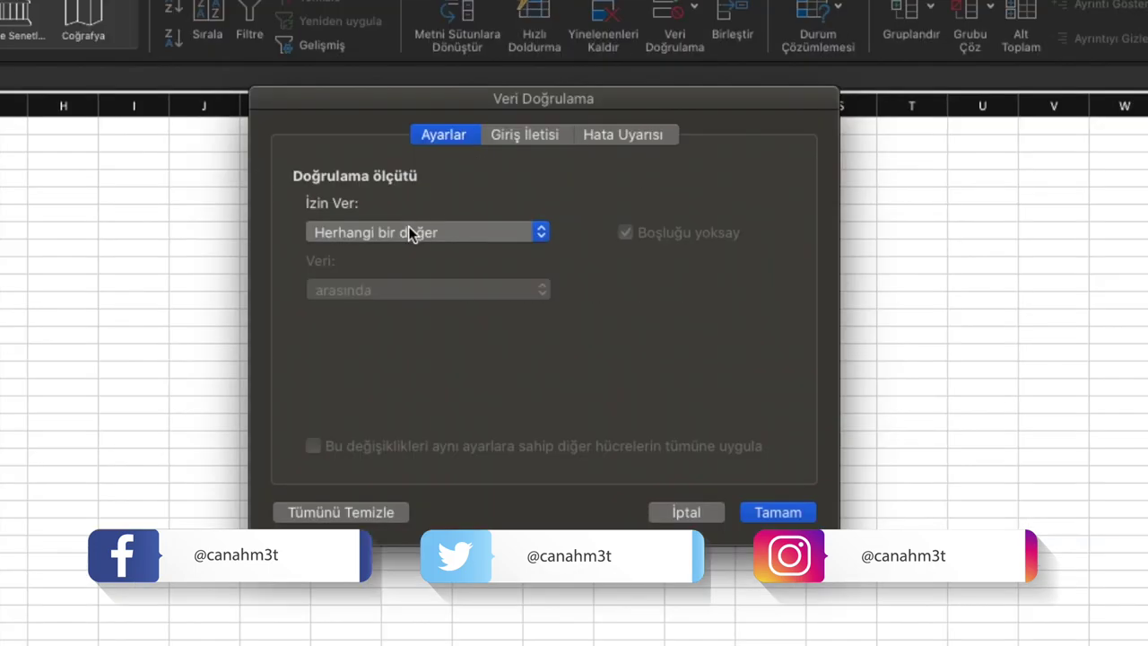
left_click(408, 232)
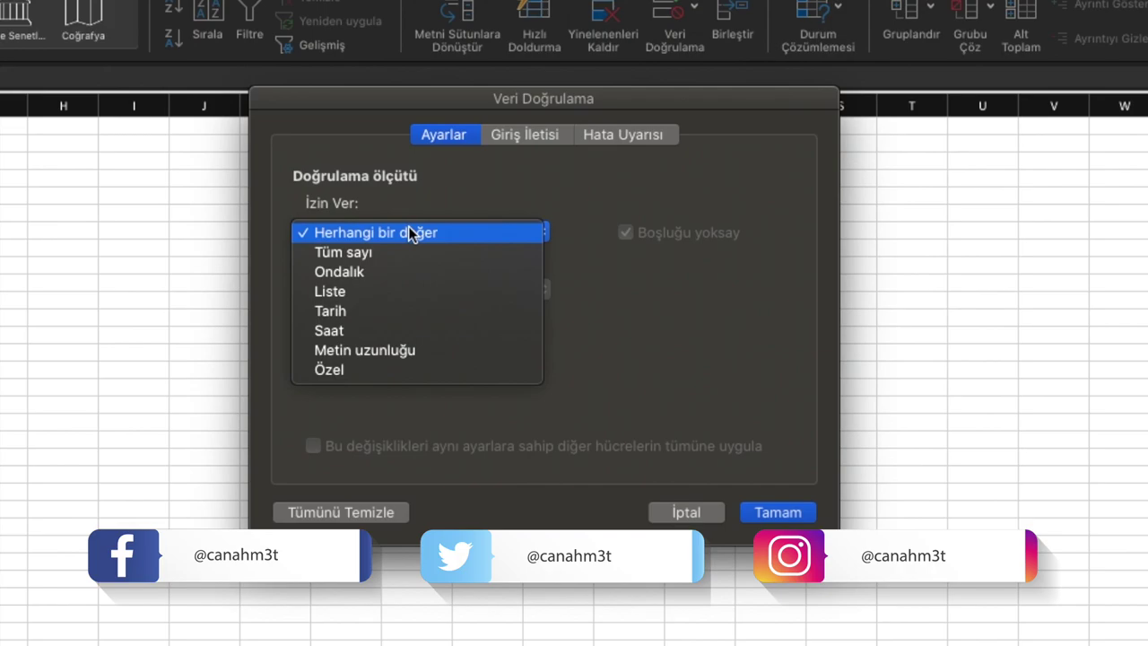
left_click(367, 292)
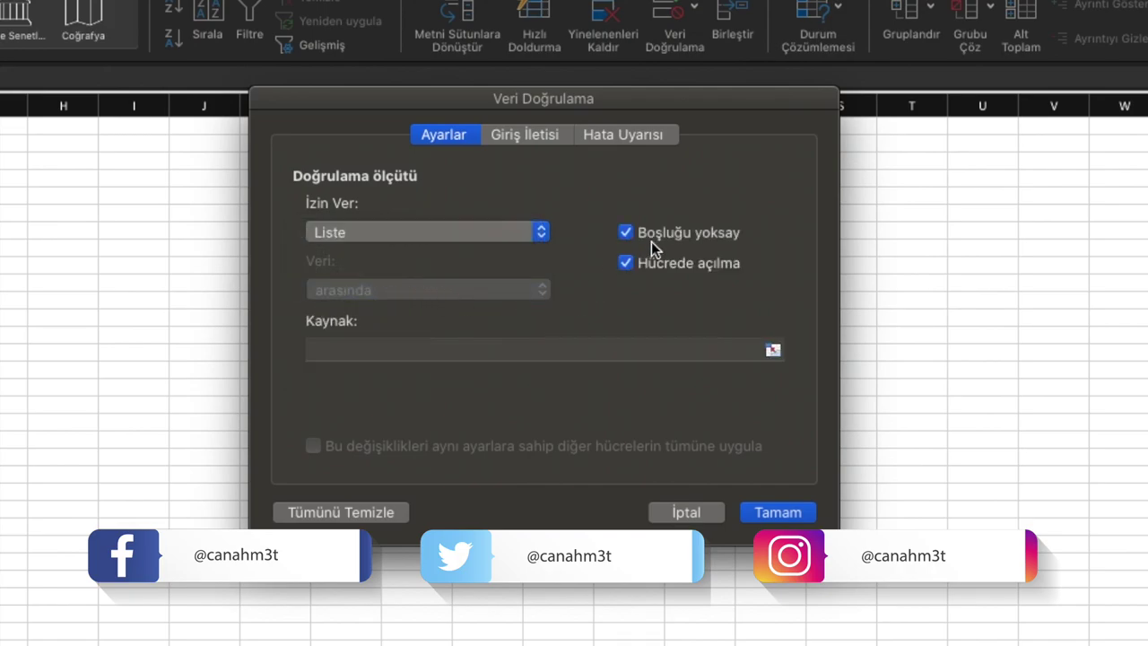
left_click(670, 233)
left_click(660, 265)
left_click(660, 264)
Set the list source to =şehirler
left_click(505, 350)
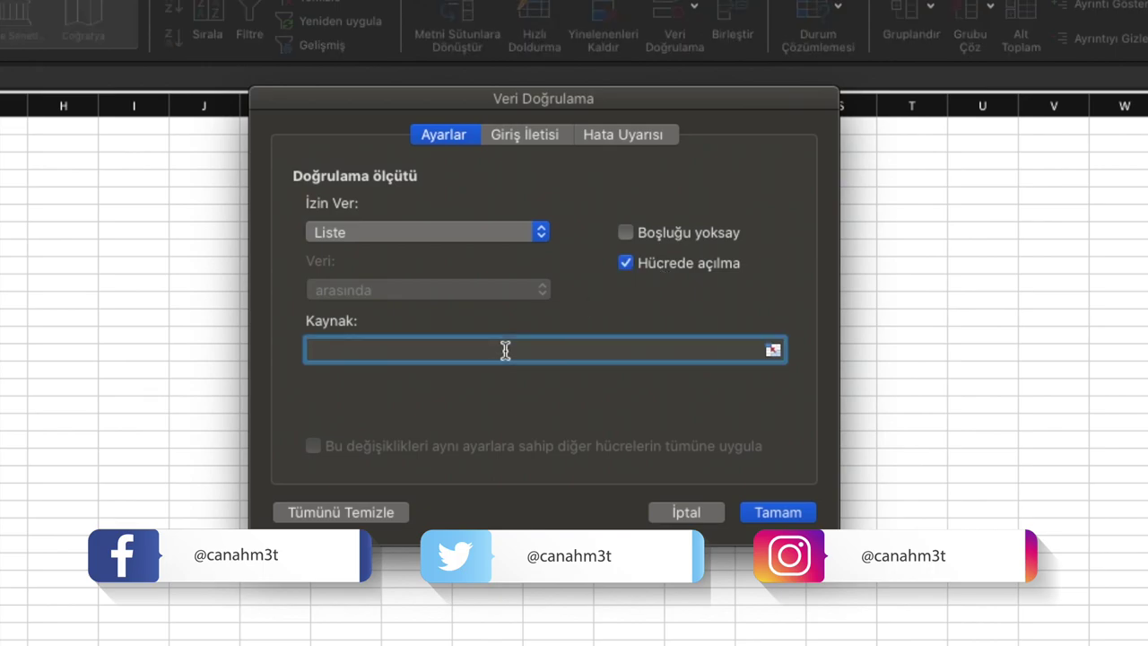
type("=şehirler")
left_click(777, 349)
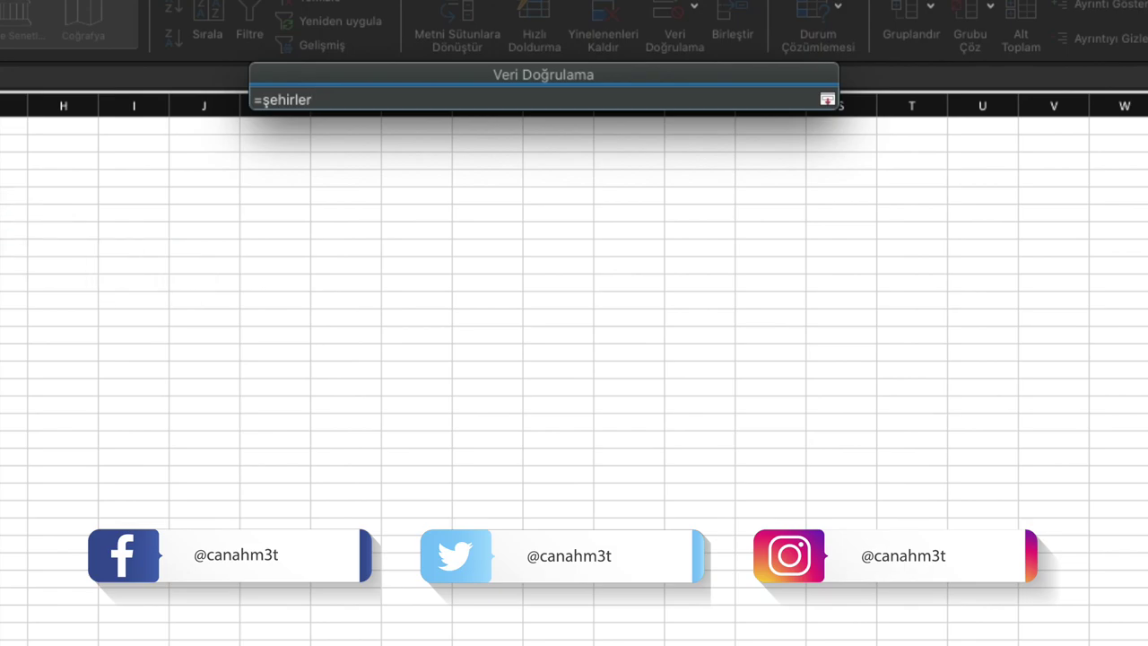
left_click_drag(9, 152, 9, 359)
key("Return")
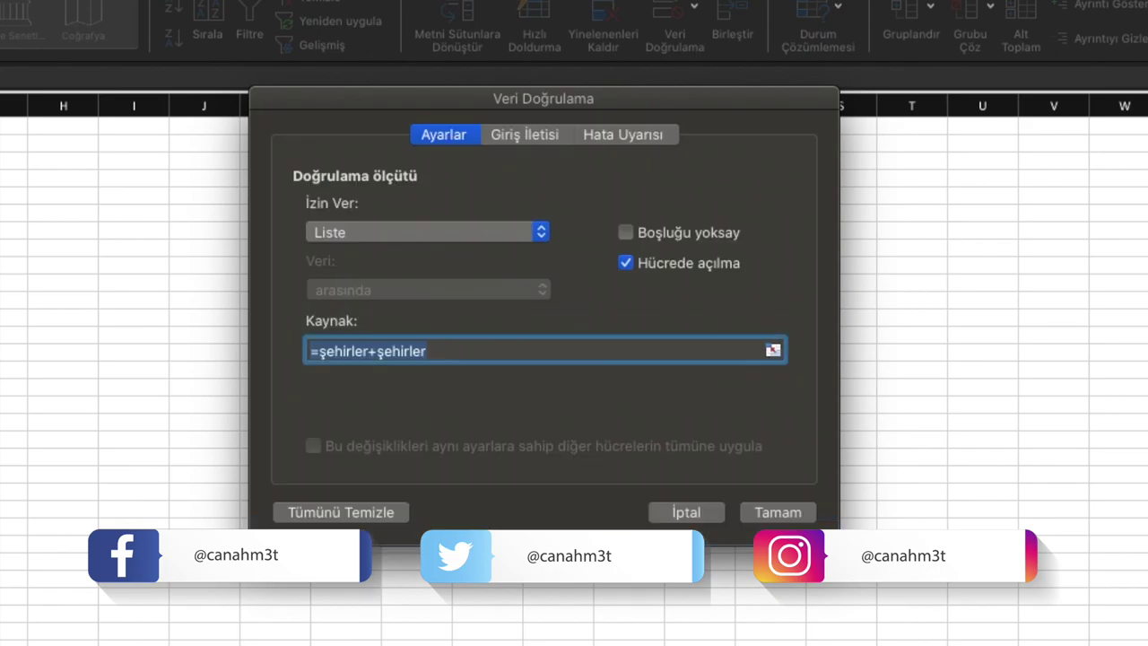
double_click(401, 350)
key("BackSpace")
key("BackSpace")
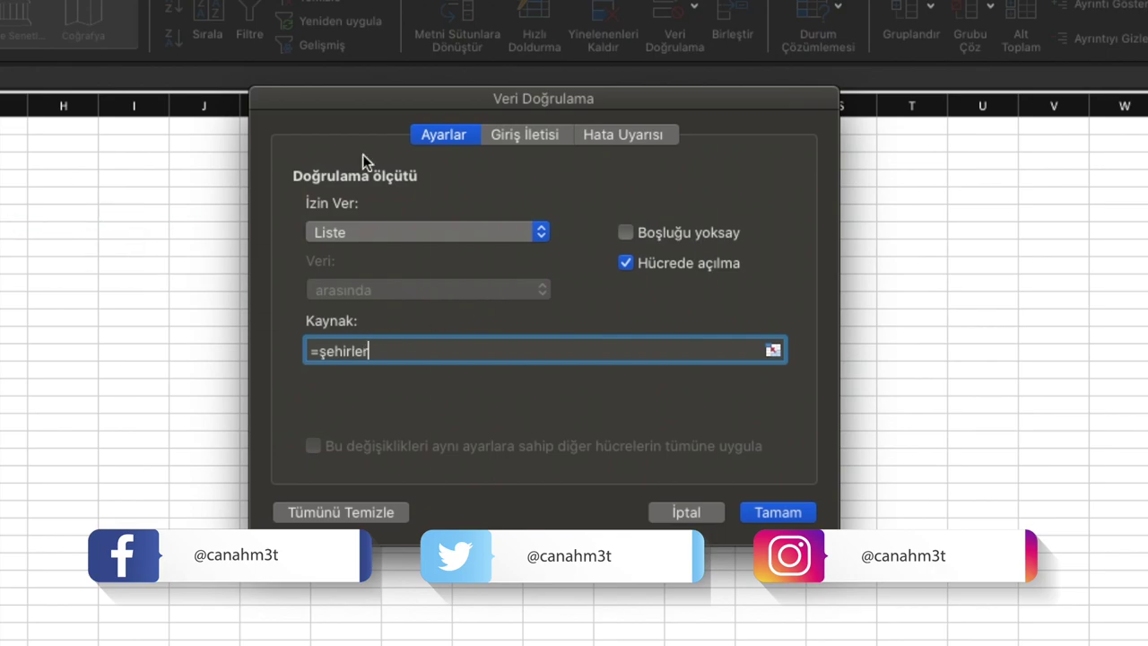
Add an input message titled 'Doğum Yeri' reading 'Lütfen Doğum Yeri seçiniz.'
left_click(506, 134)
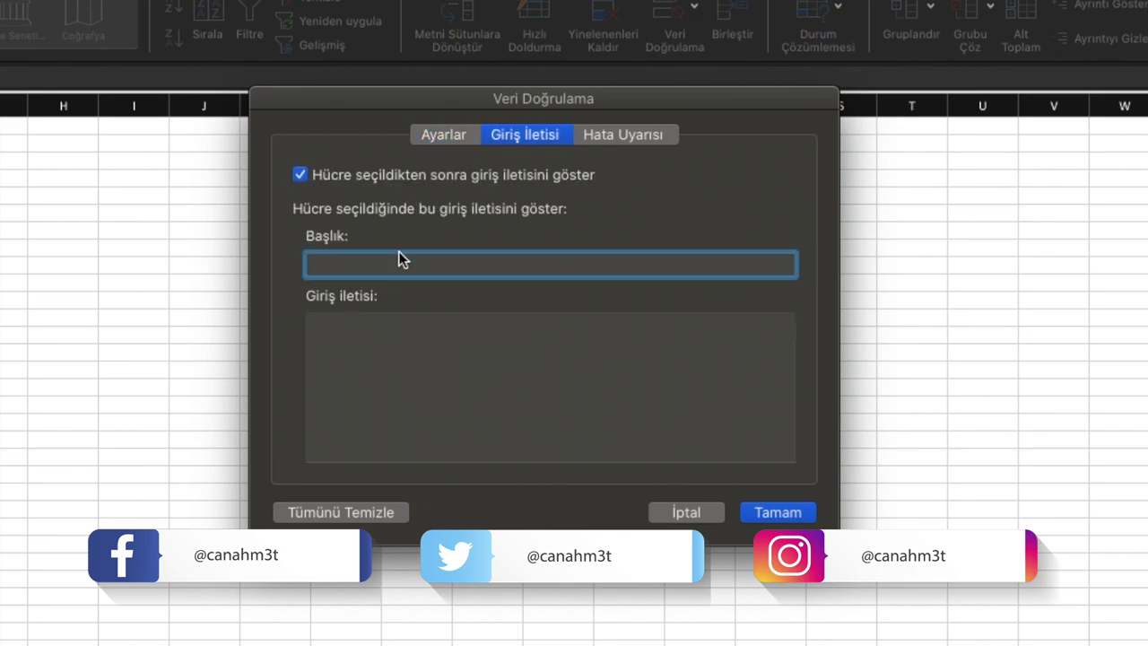
type("Doğum Yeri")
left_click(457, 357)
type("Lütfen Doğum Yeri ")
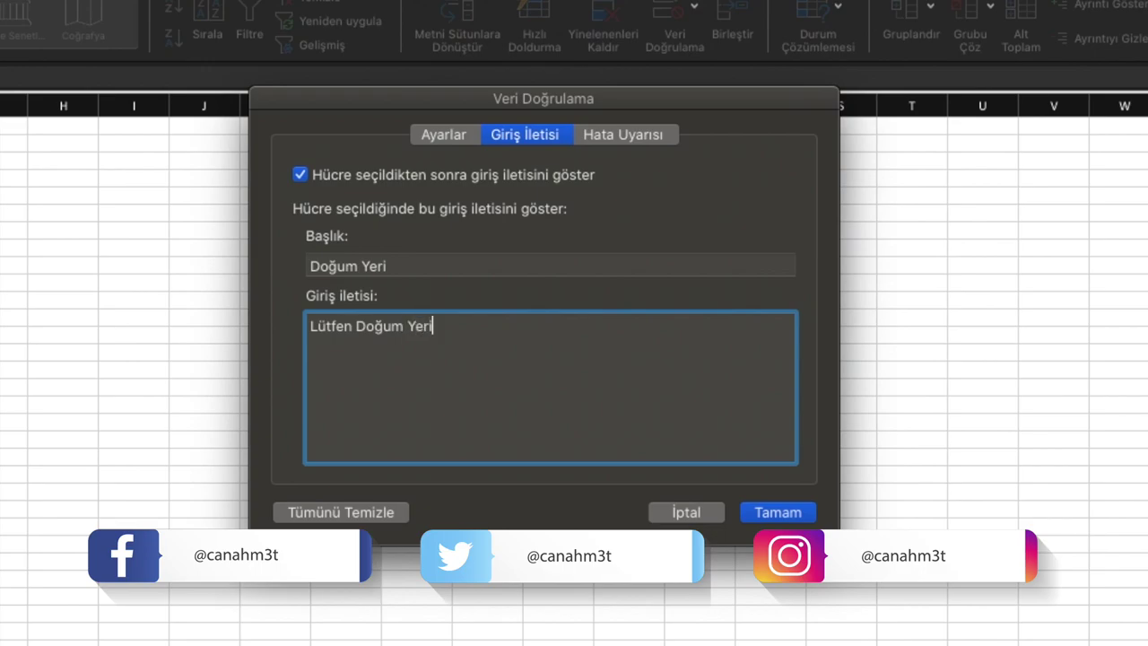
type("seçniz")
key("BackSpace")
key("BackSpace")
key("BackSpace")
type("iniz.")
left_click(639, 134)
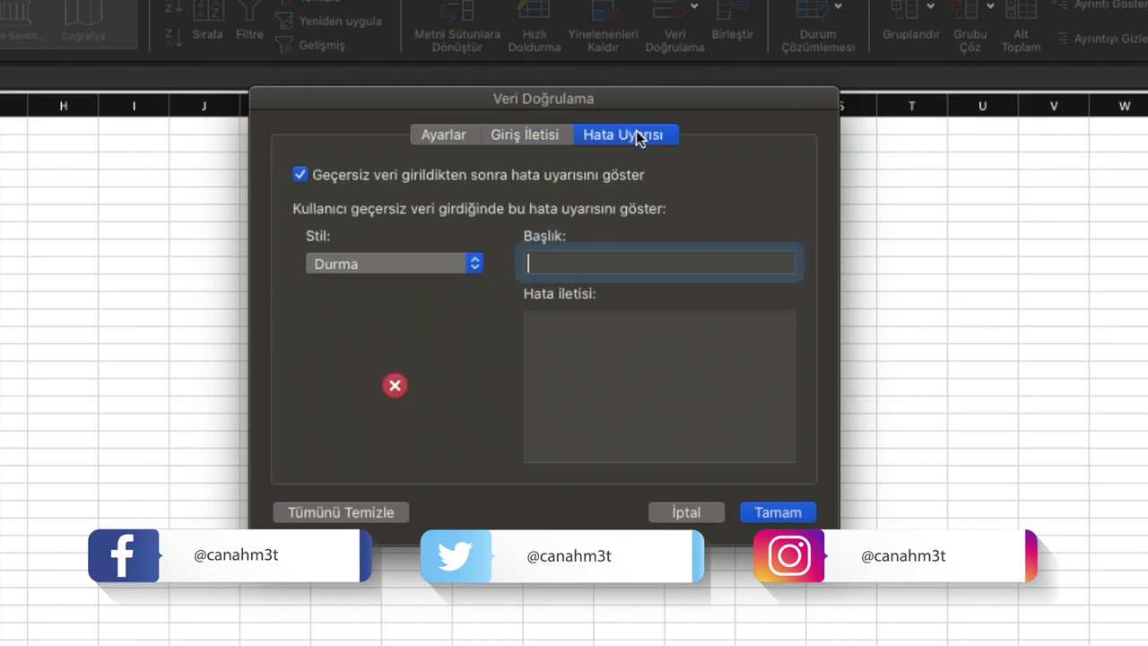
left_click(537, 136)
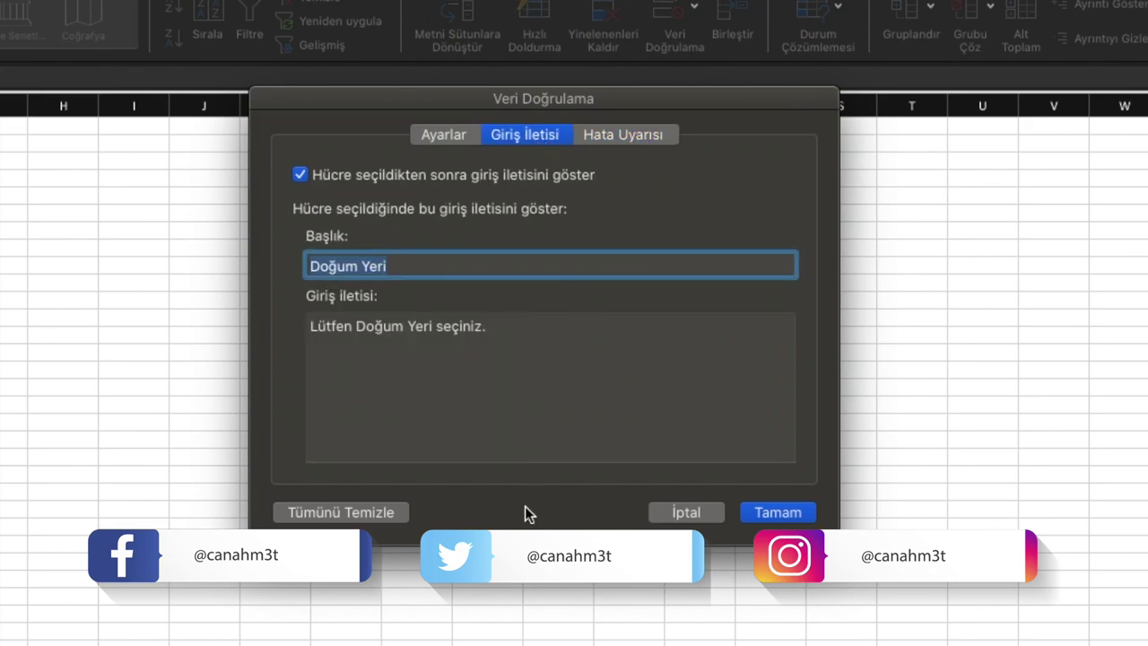
left_click(618, 437)
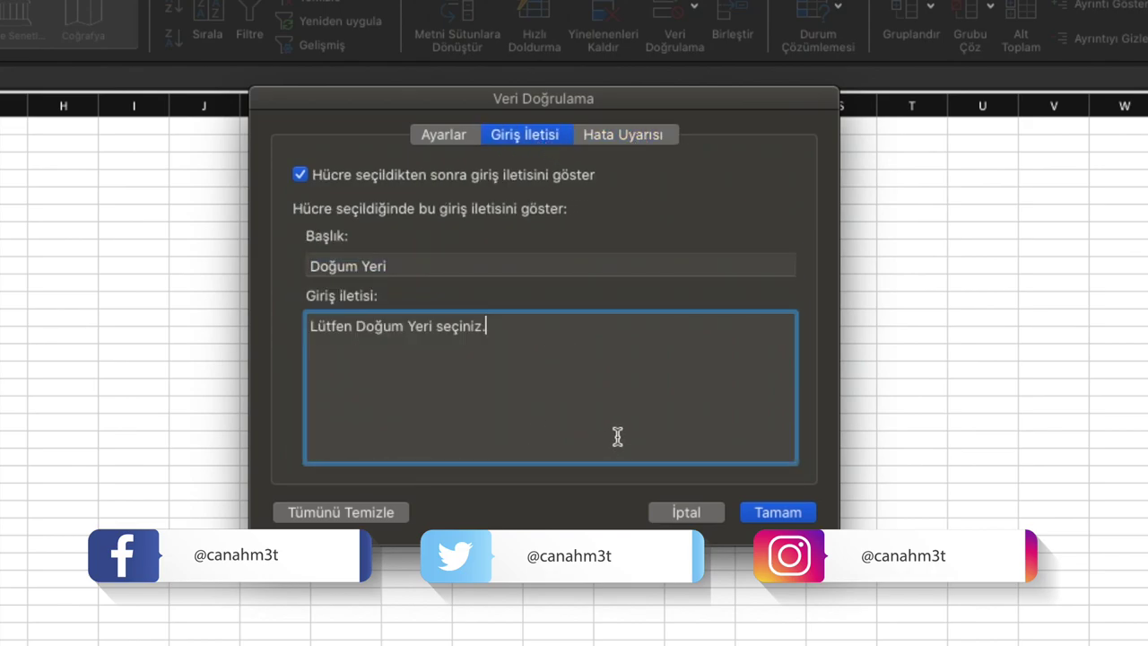
Add an error alert titled 'Doğum Yeri' with message 'Lütfen Doğum Yeri bilgisini giriniz.'
left_click(621, 136)
type("Ş")
key("BackSpace")
type("Doum")
key("BackSpace")
key("BackSpace")
type("ğum Yeri")
left_click(636, 384)
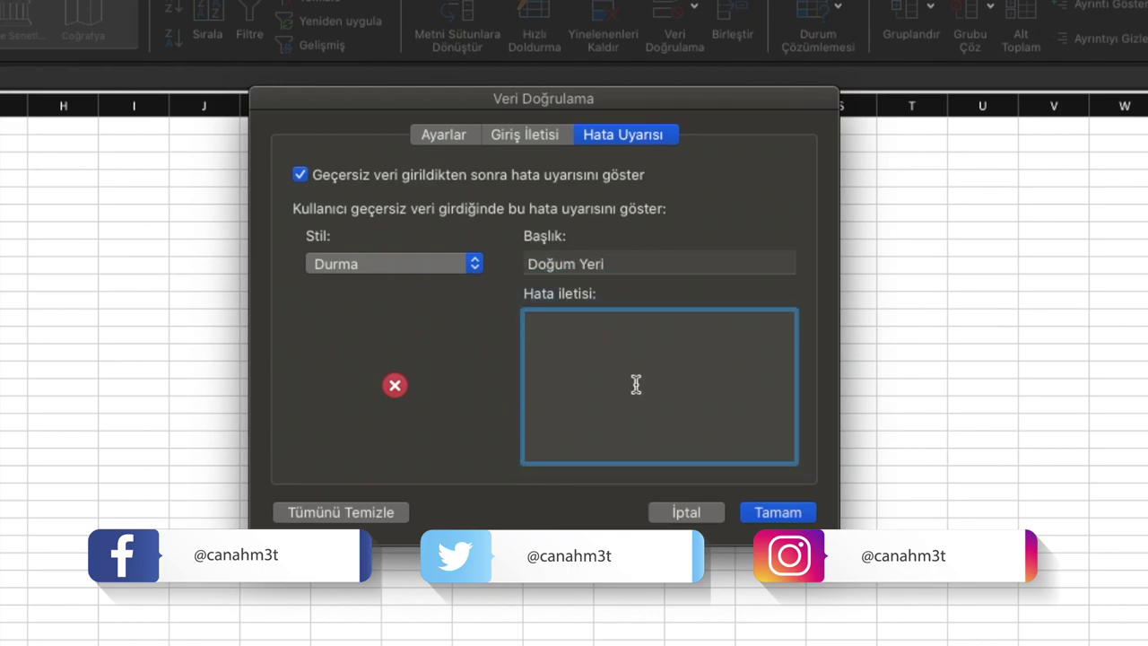
type("Lütfen Doğum Yeri bilgisini giriniz.")
Apply the validation and choose Ankara from the dropdown in C2
left_click(772, 511)
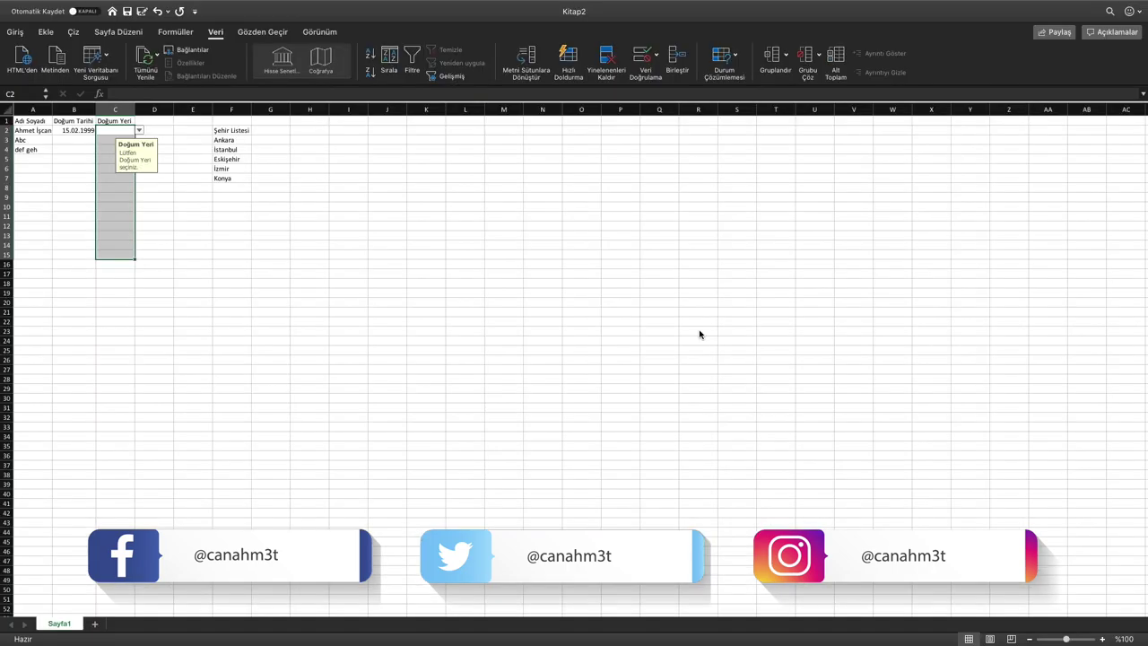
left_click(118, 131)
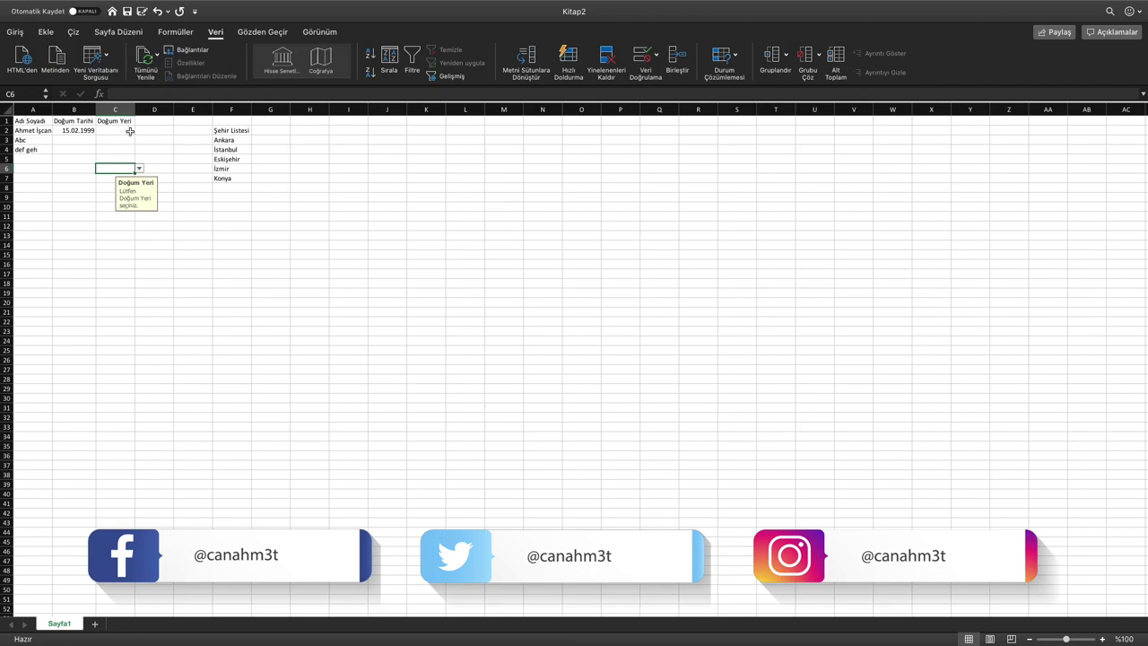
left_click(140, 132)
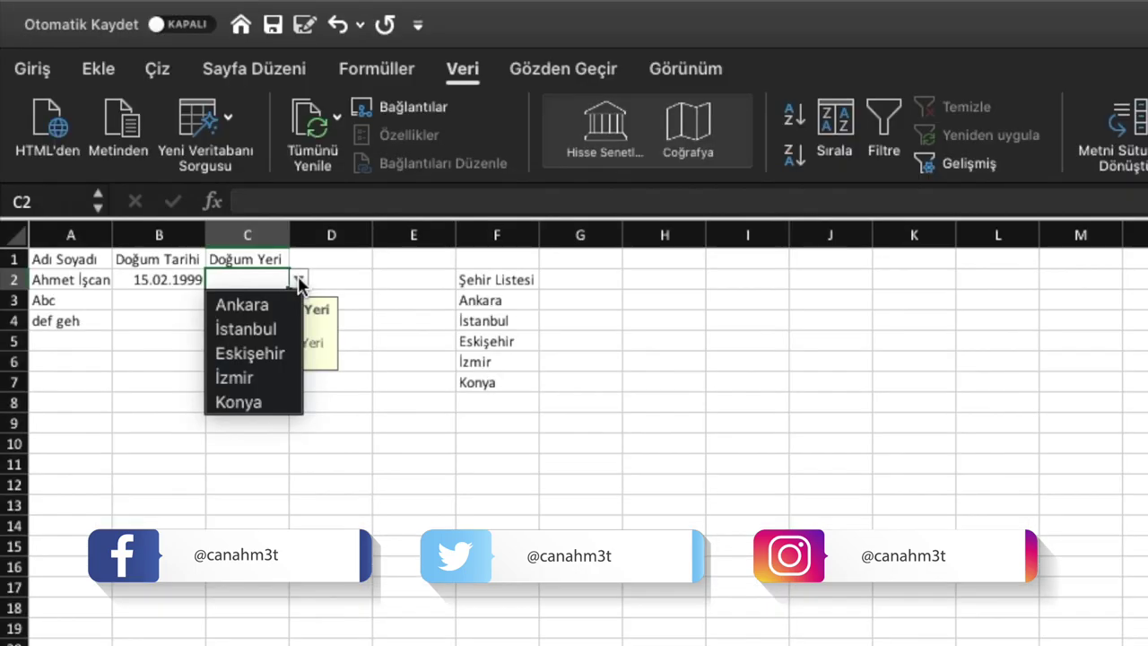
left_click(233, 306)
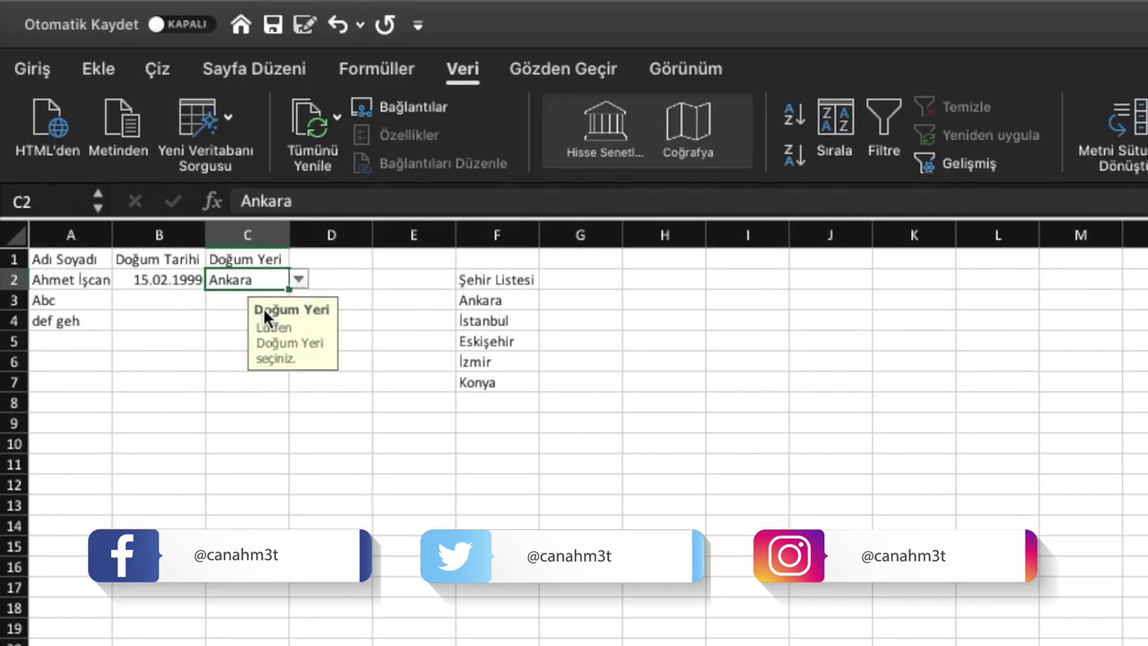
Pick İzmir for C3 and Eskişehir for C4 from their dropdowns
left_click(229, 304)
left_click(298, 300)
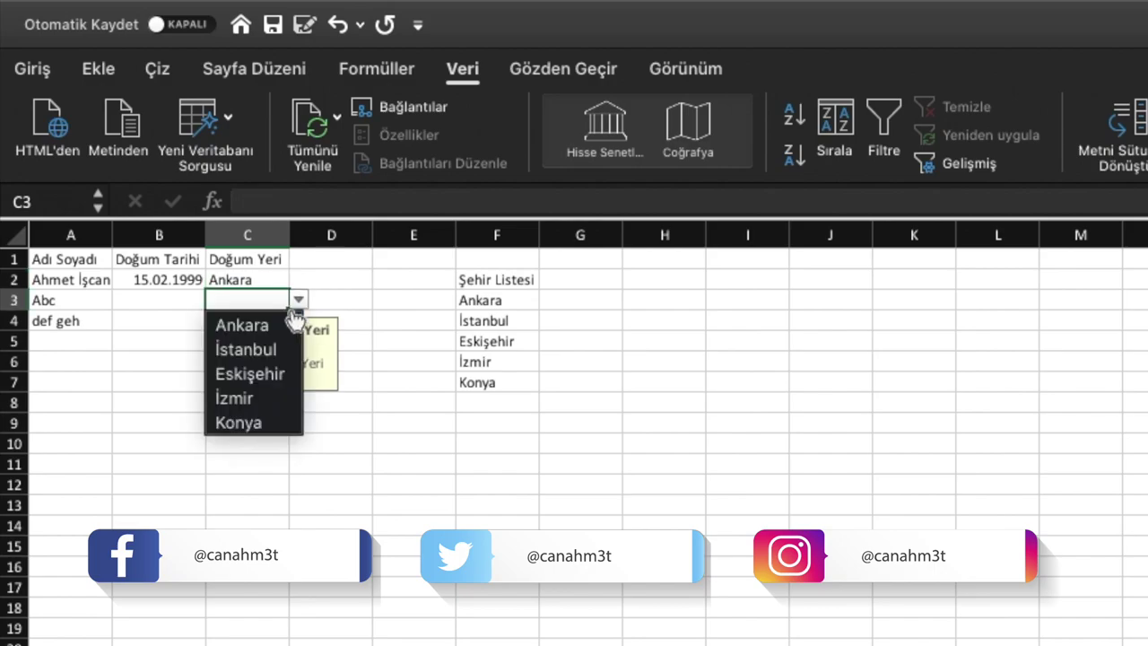
left_click(255, 399)
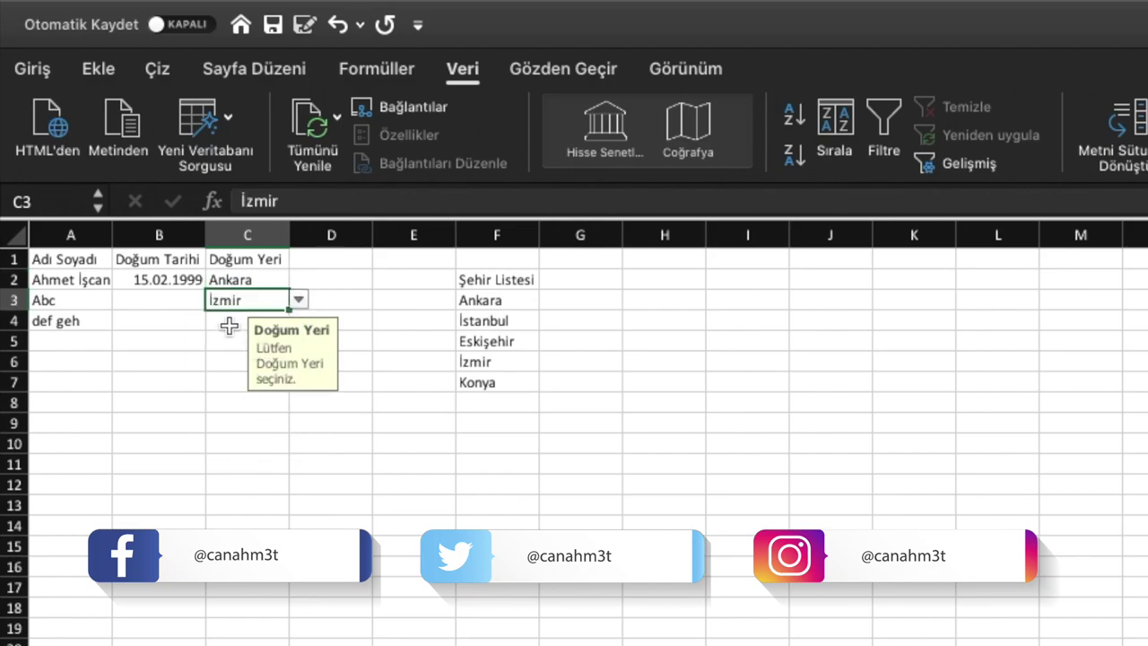
left_click(250, 325)
left_click(298, 320)
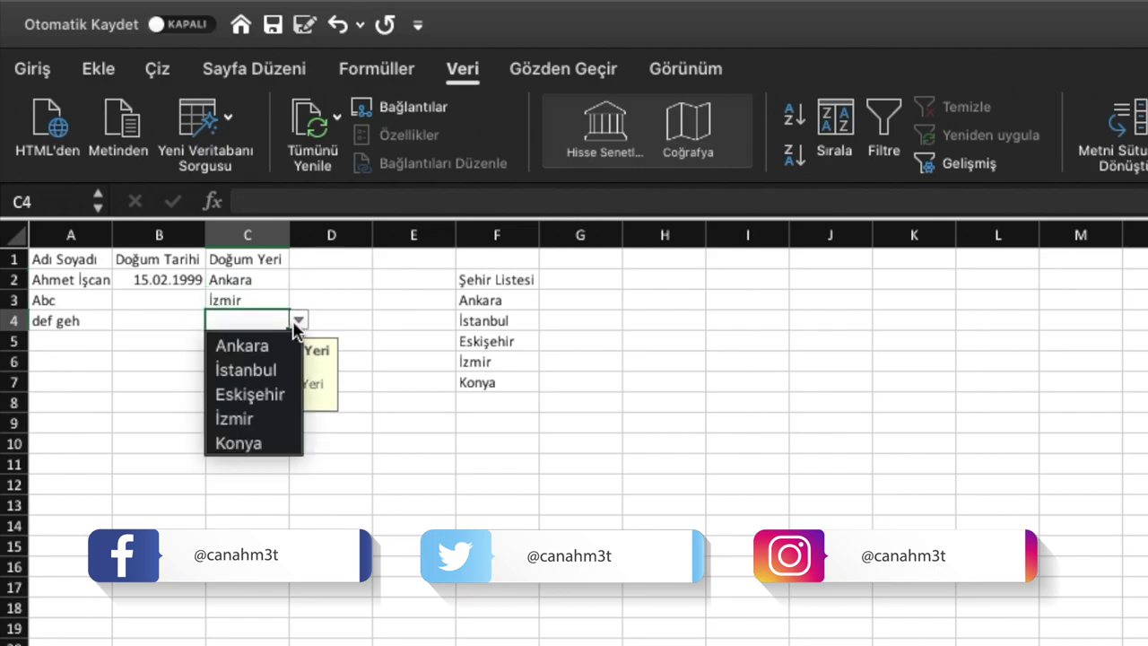
left_click(251, 395)
left_click(104, 162)
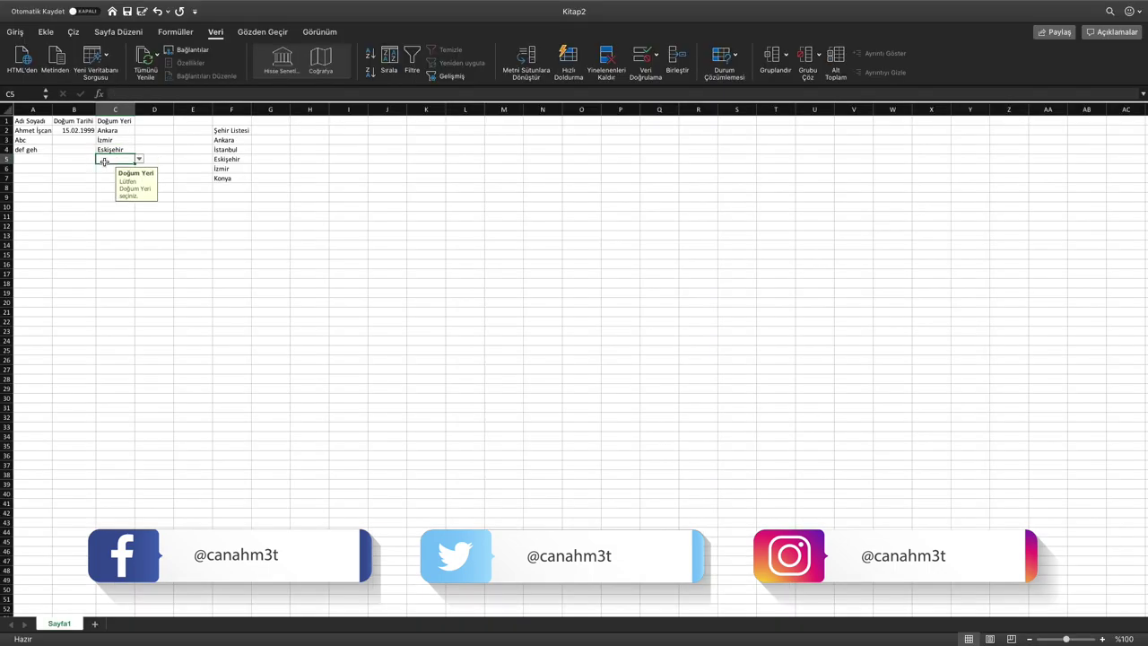